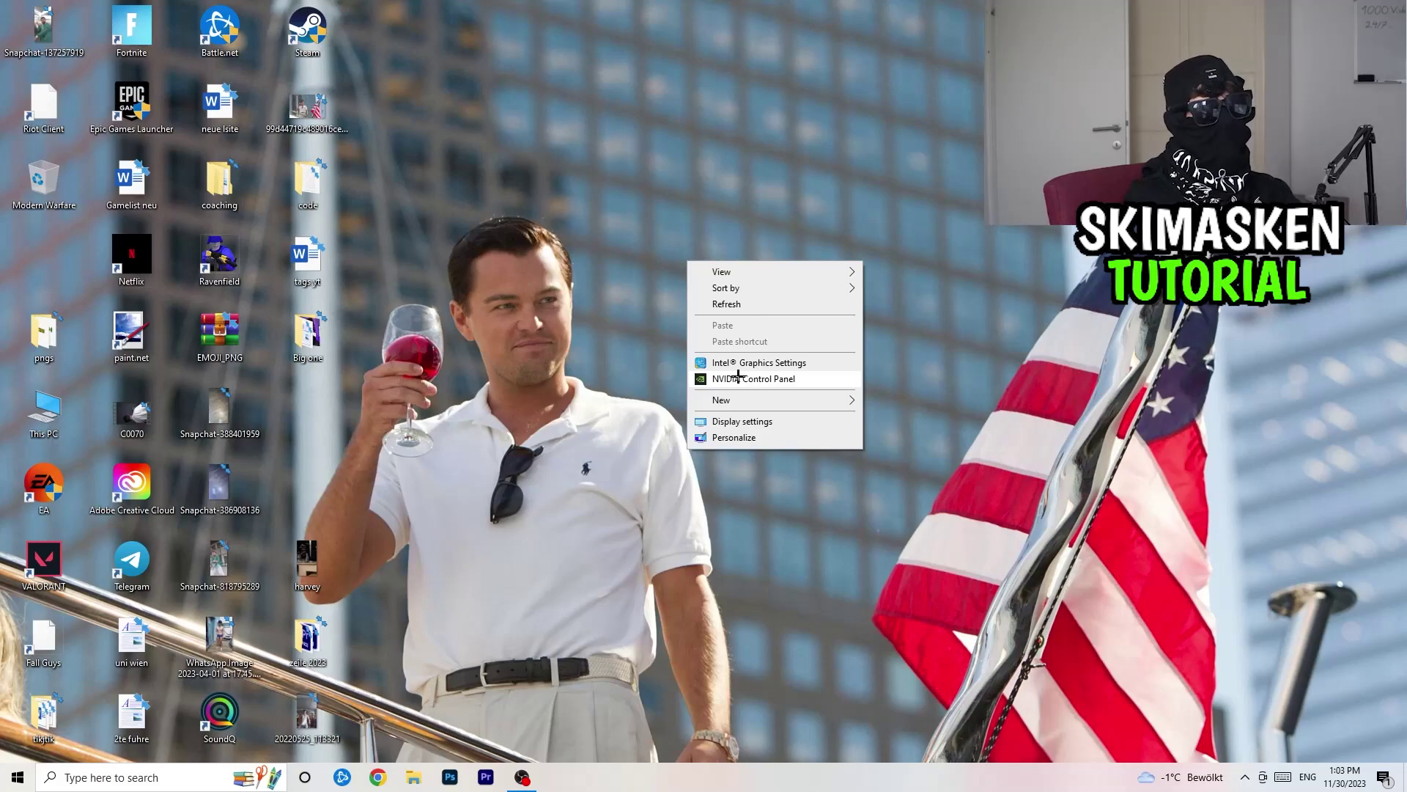
In the NVIDIA Control Panel, try other display resolutions and return the selection to 1080p, 1920 × 1080 (native).
left_click(737, 376)
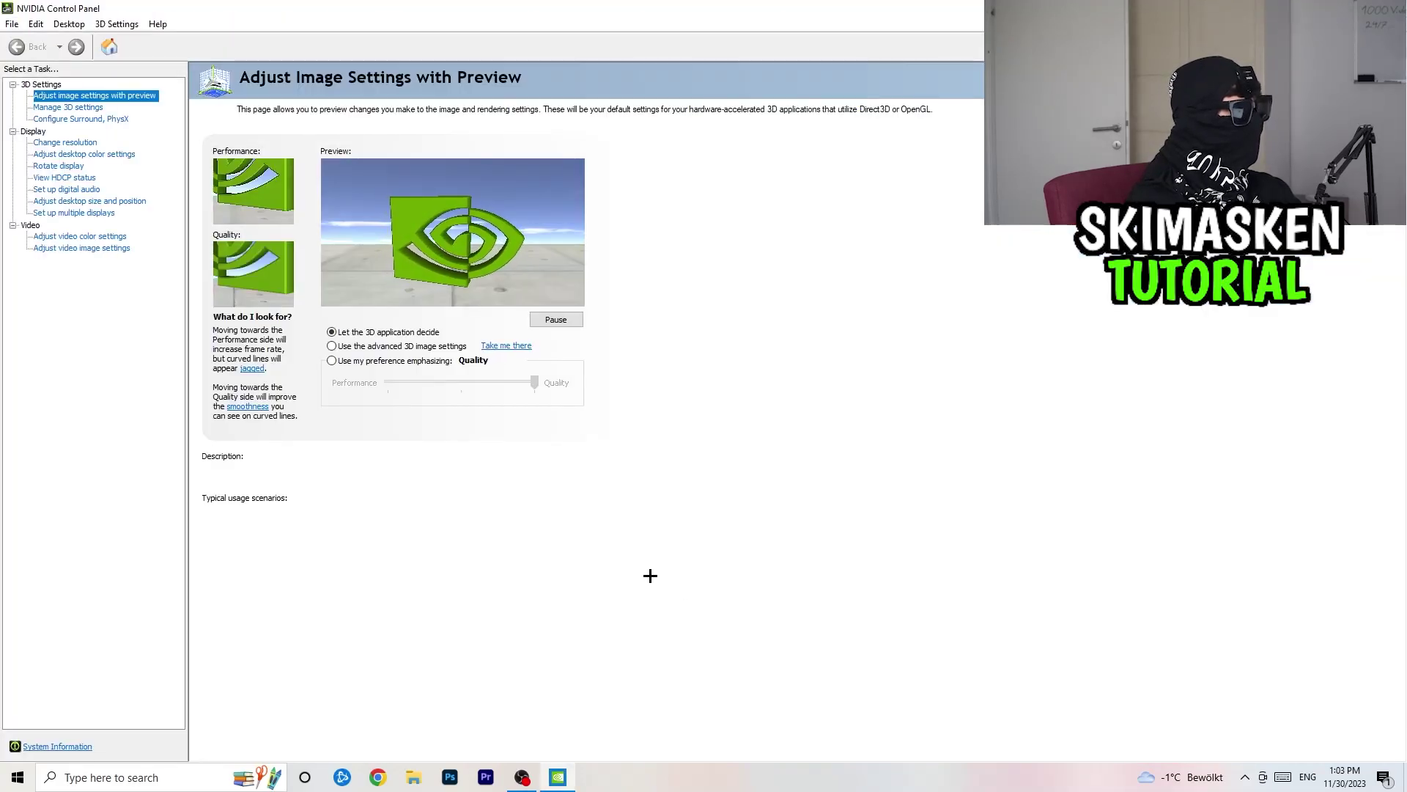
left_click(80, 143)
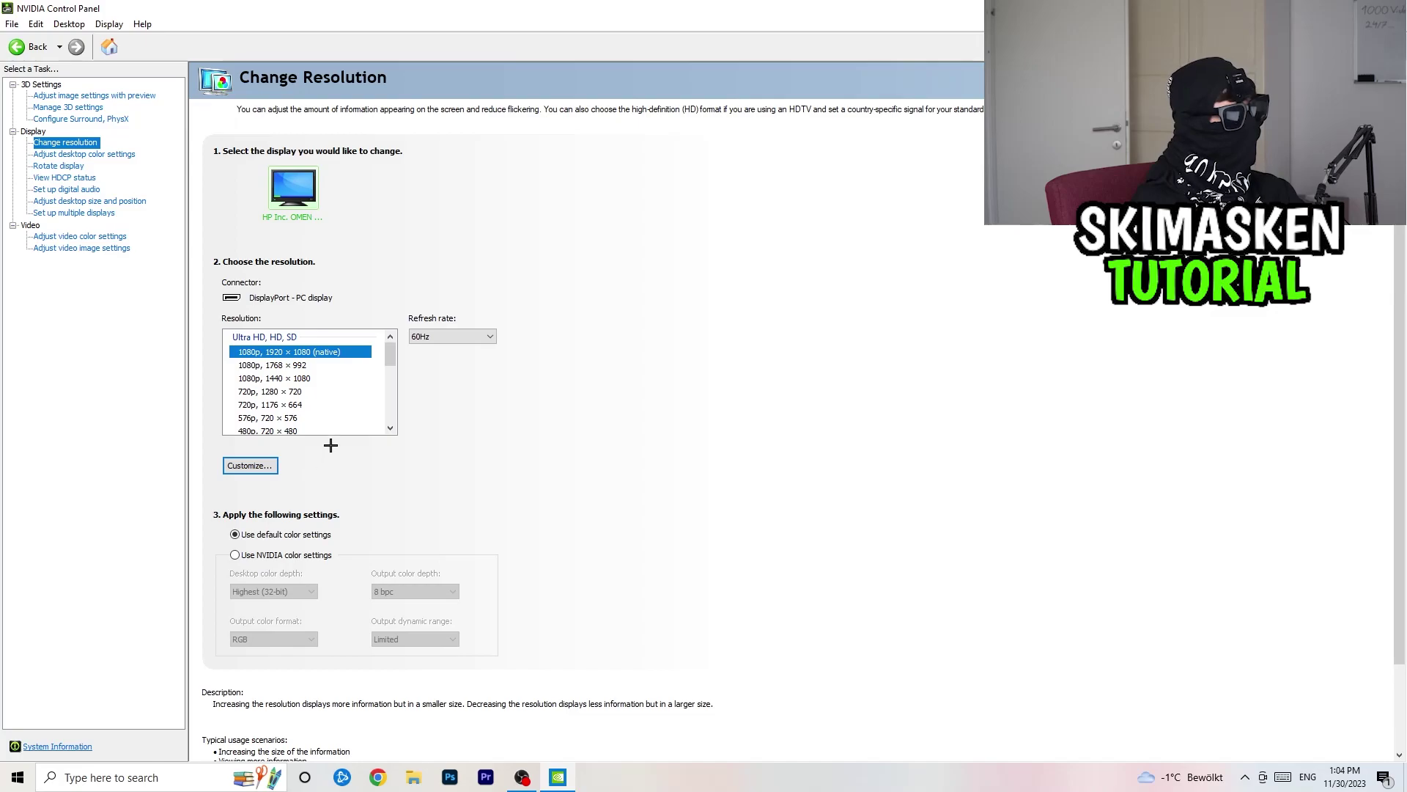
left_click(331, 365)
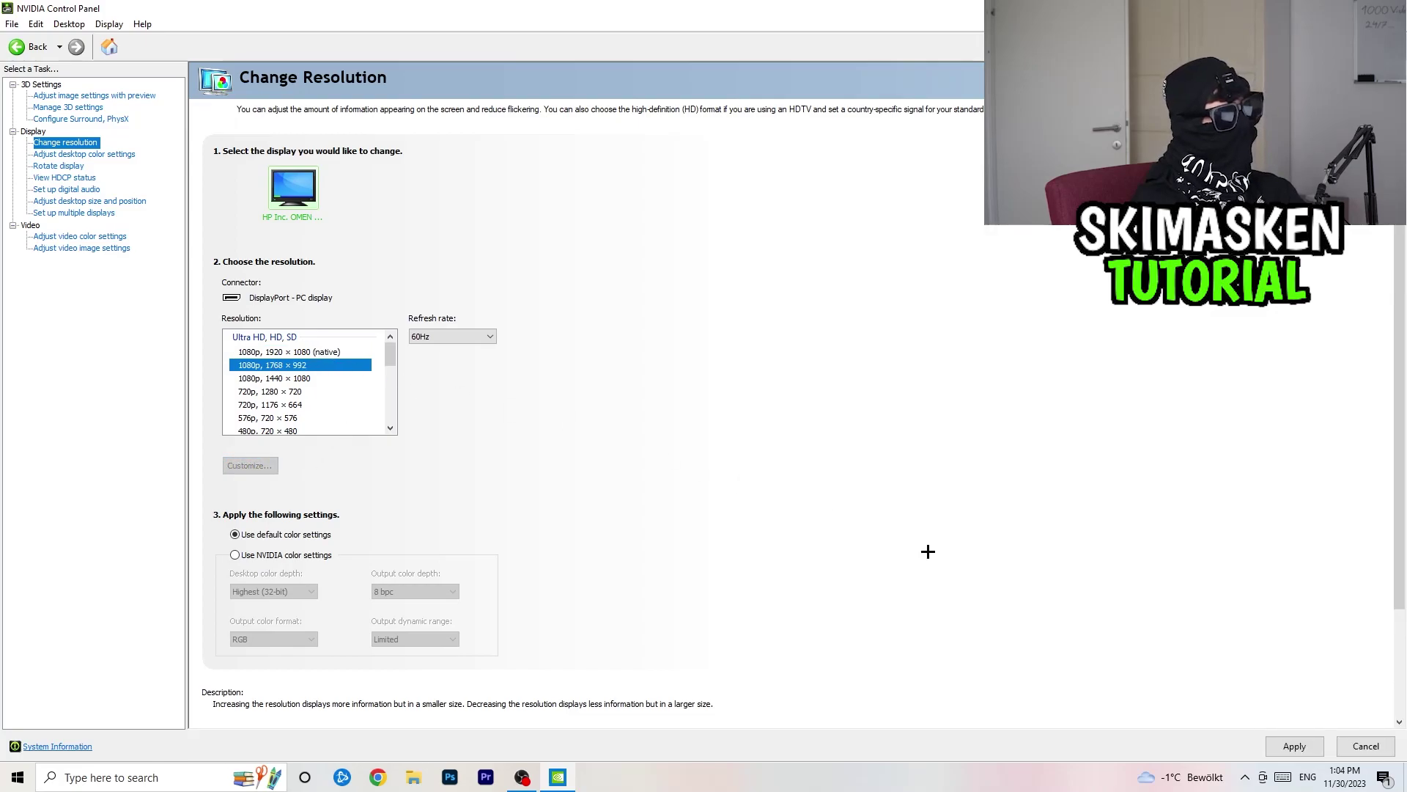
left_click(1310, 747)
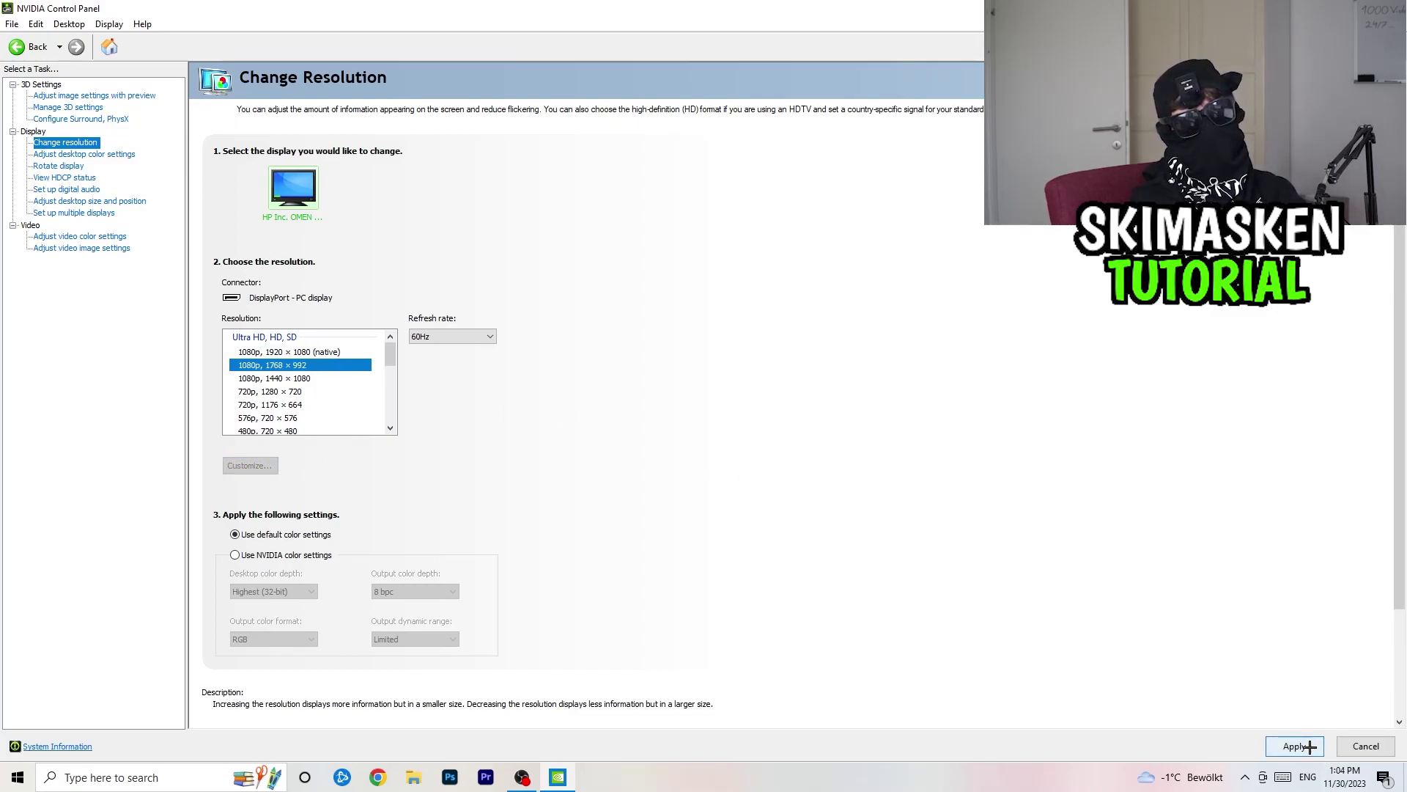
left_click(306, 355)
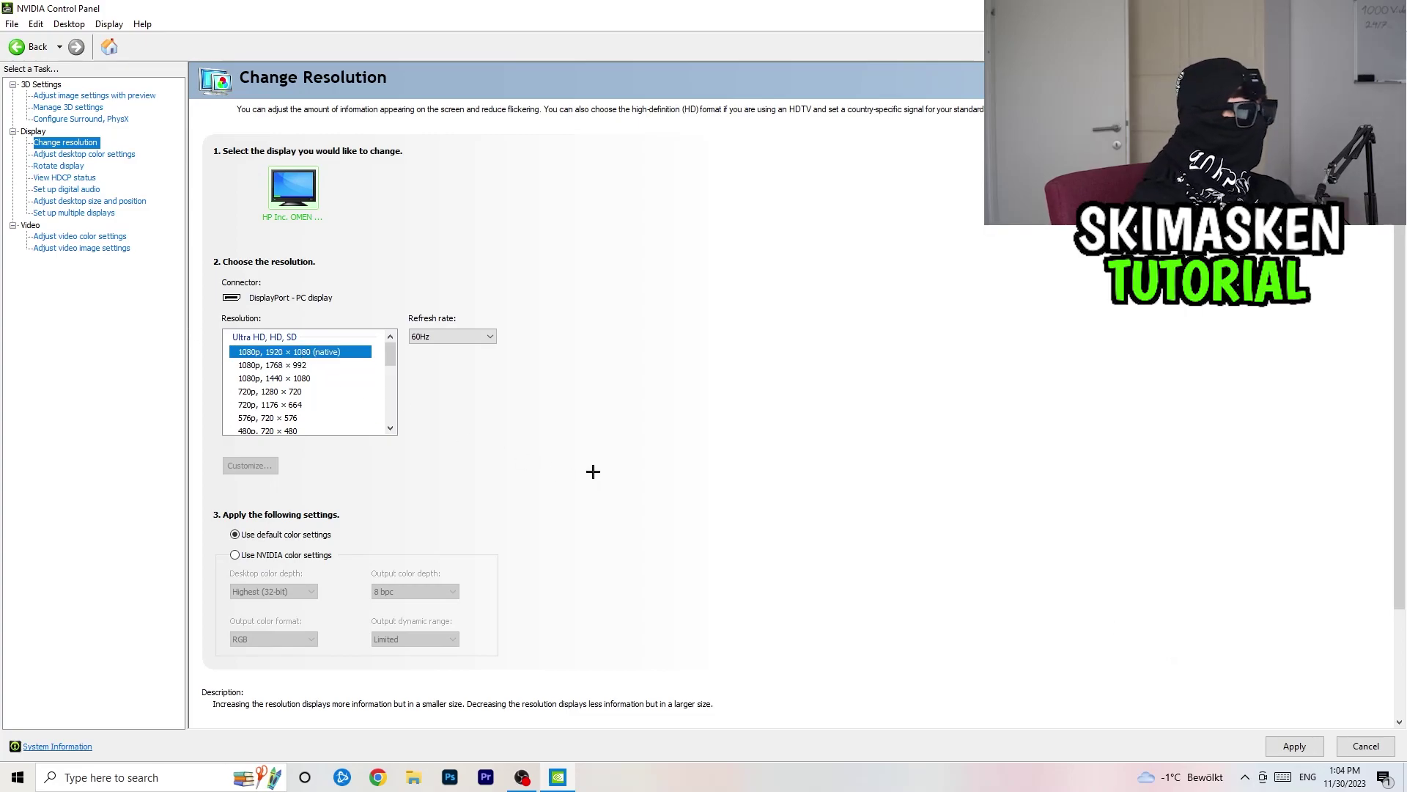
left_click(313, 375)
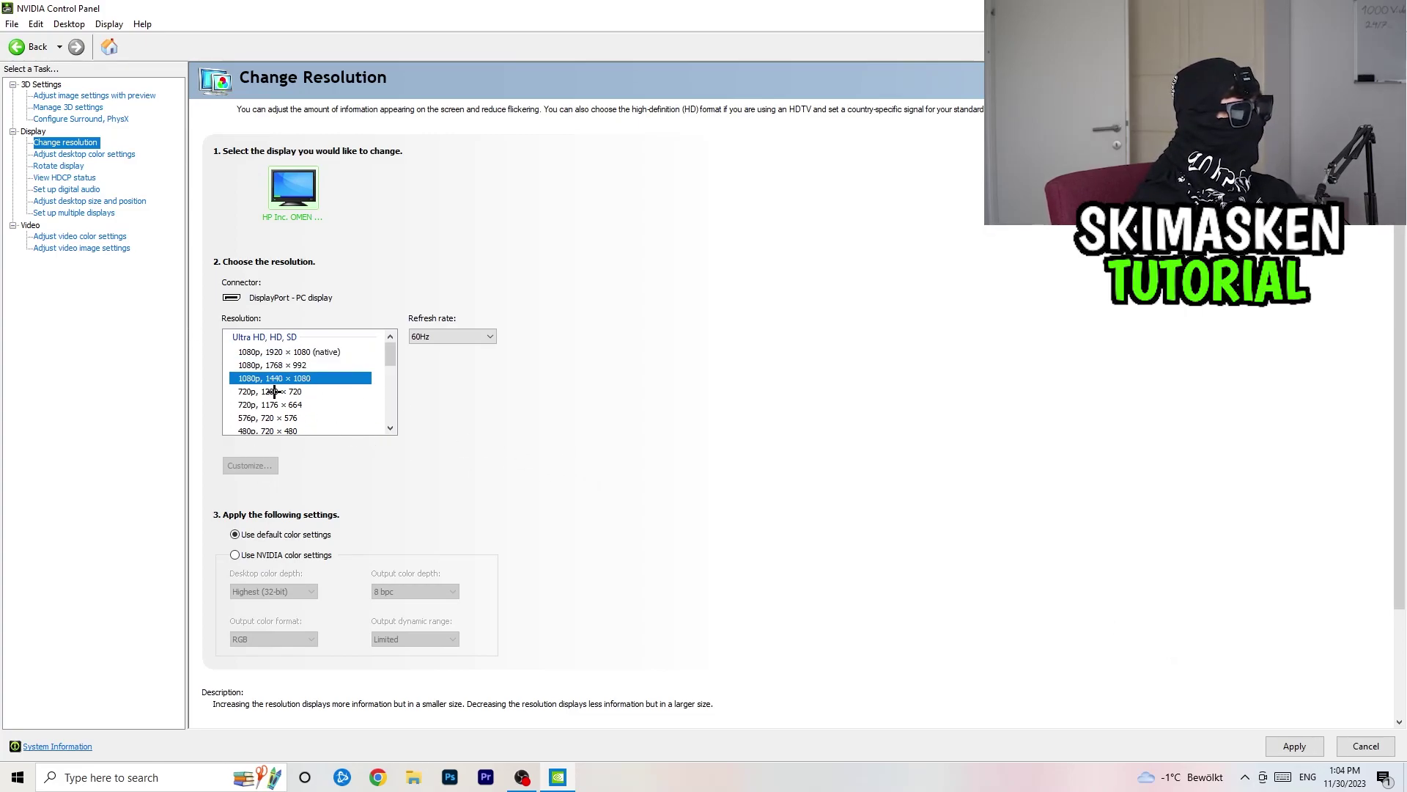
left_click(311, 352)
scroll(502, 479, "down", 3)
scroll(509, 481, "up", 3)
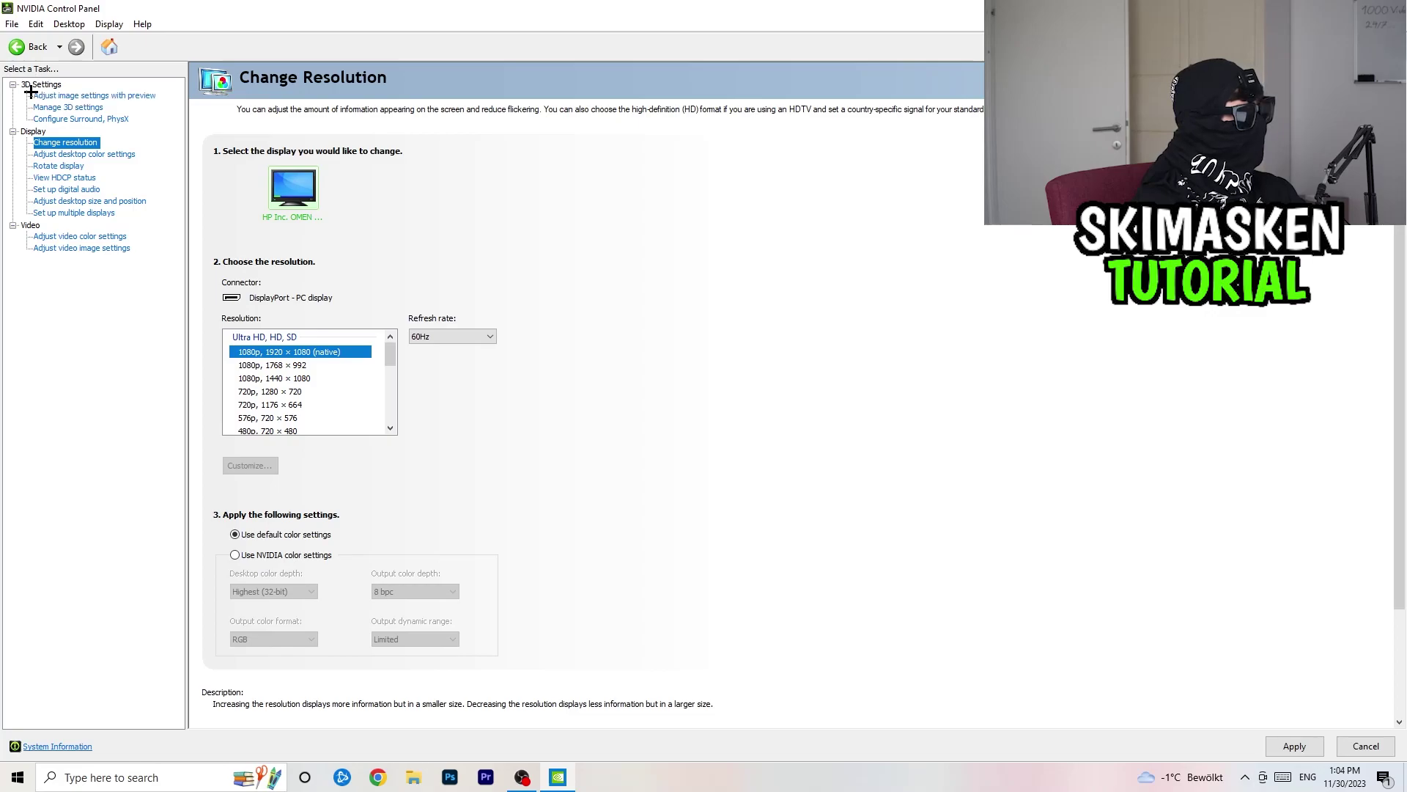
View the image settings with preview, and close the NVIDIA Control Panel while applying the pending changes.
left_click(71, 98)
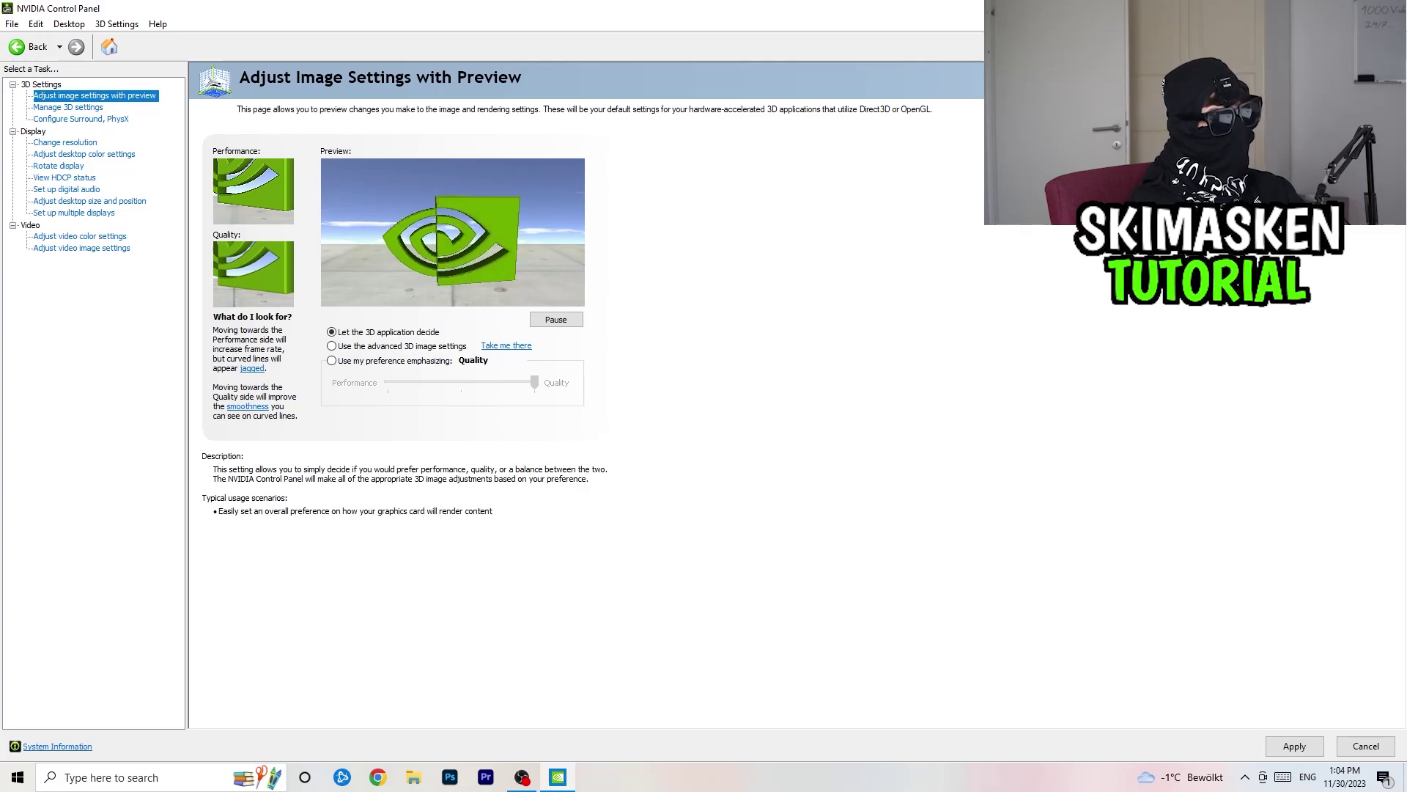
key("alt+F4")
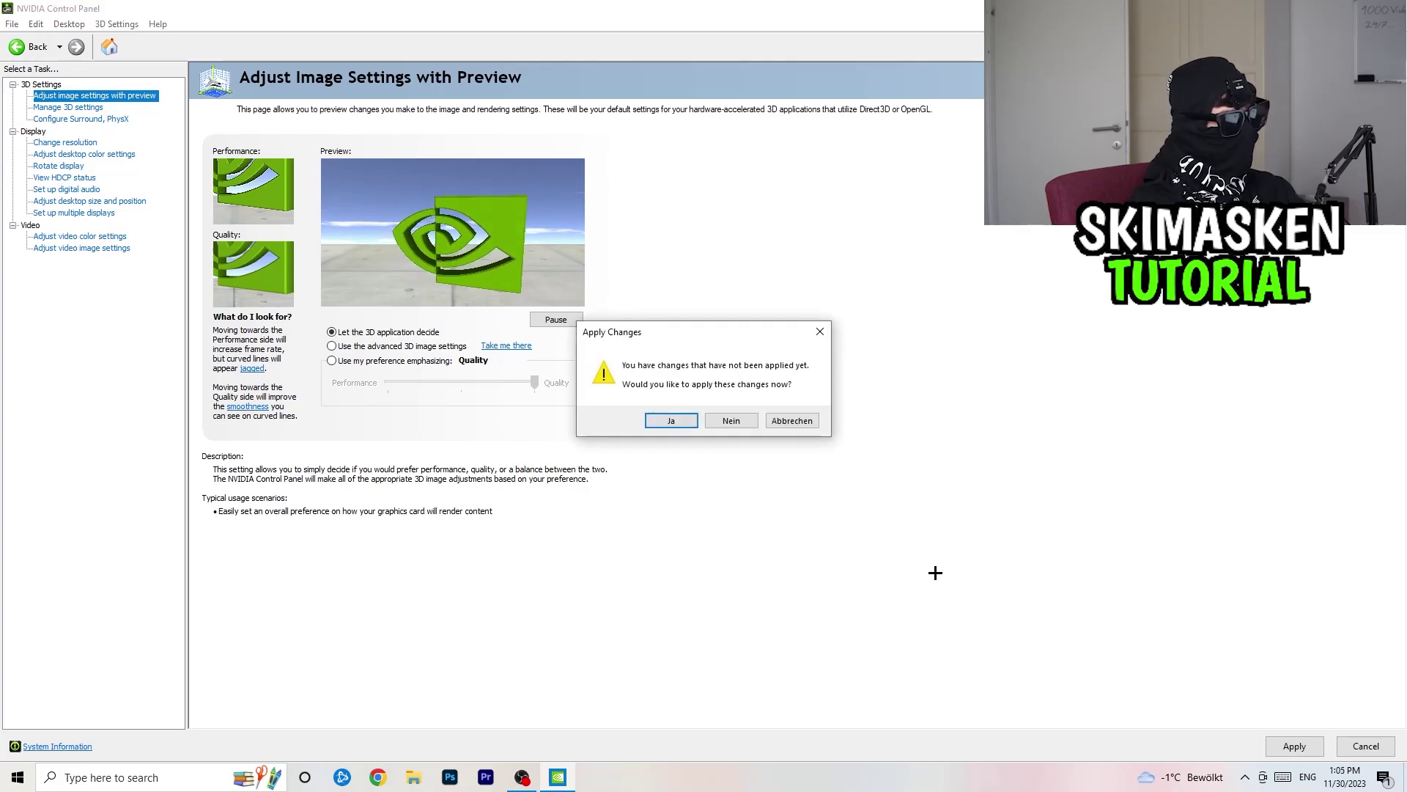
left_click(685, 418)
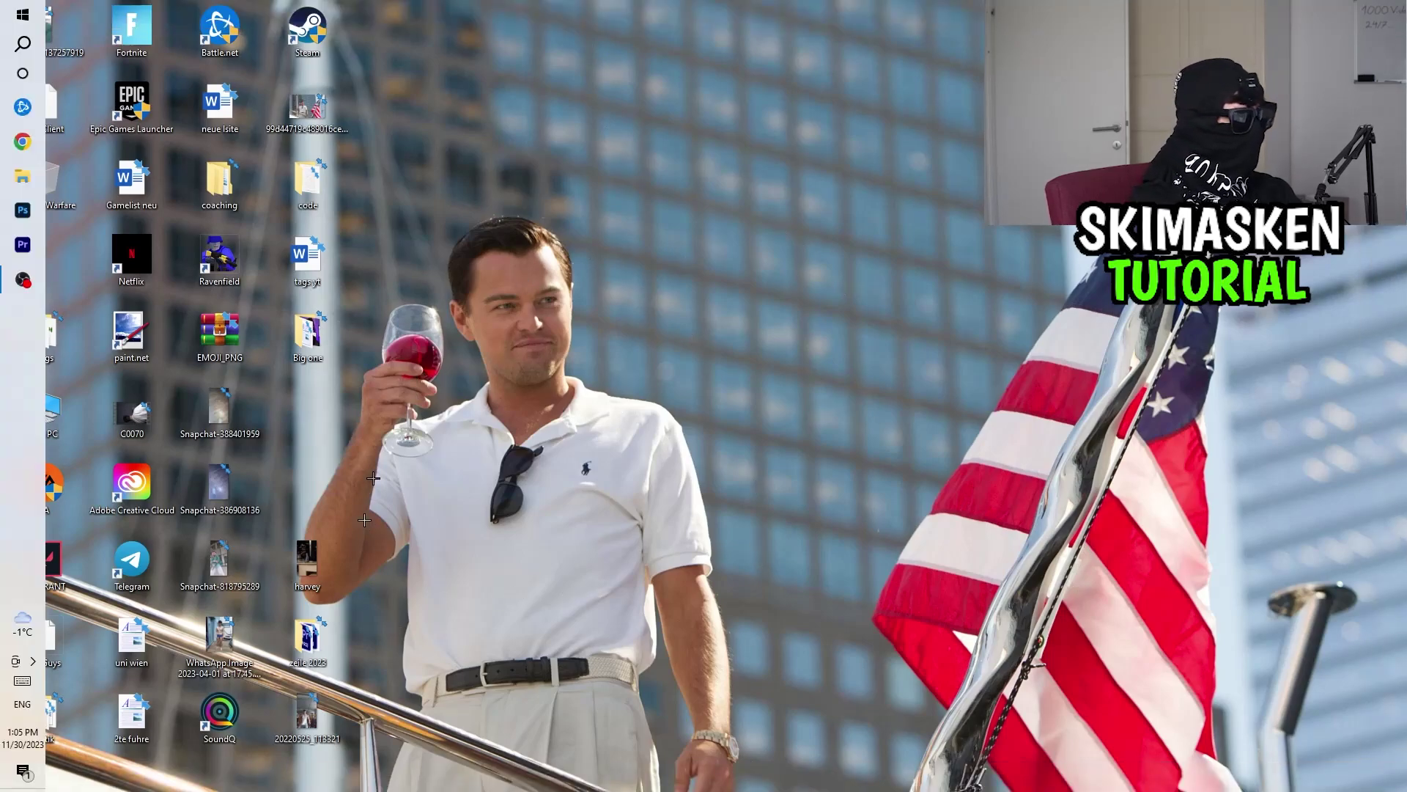
Open Task Manager full screen and sort the running processes by GPU usage.
right_click(740, 784)
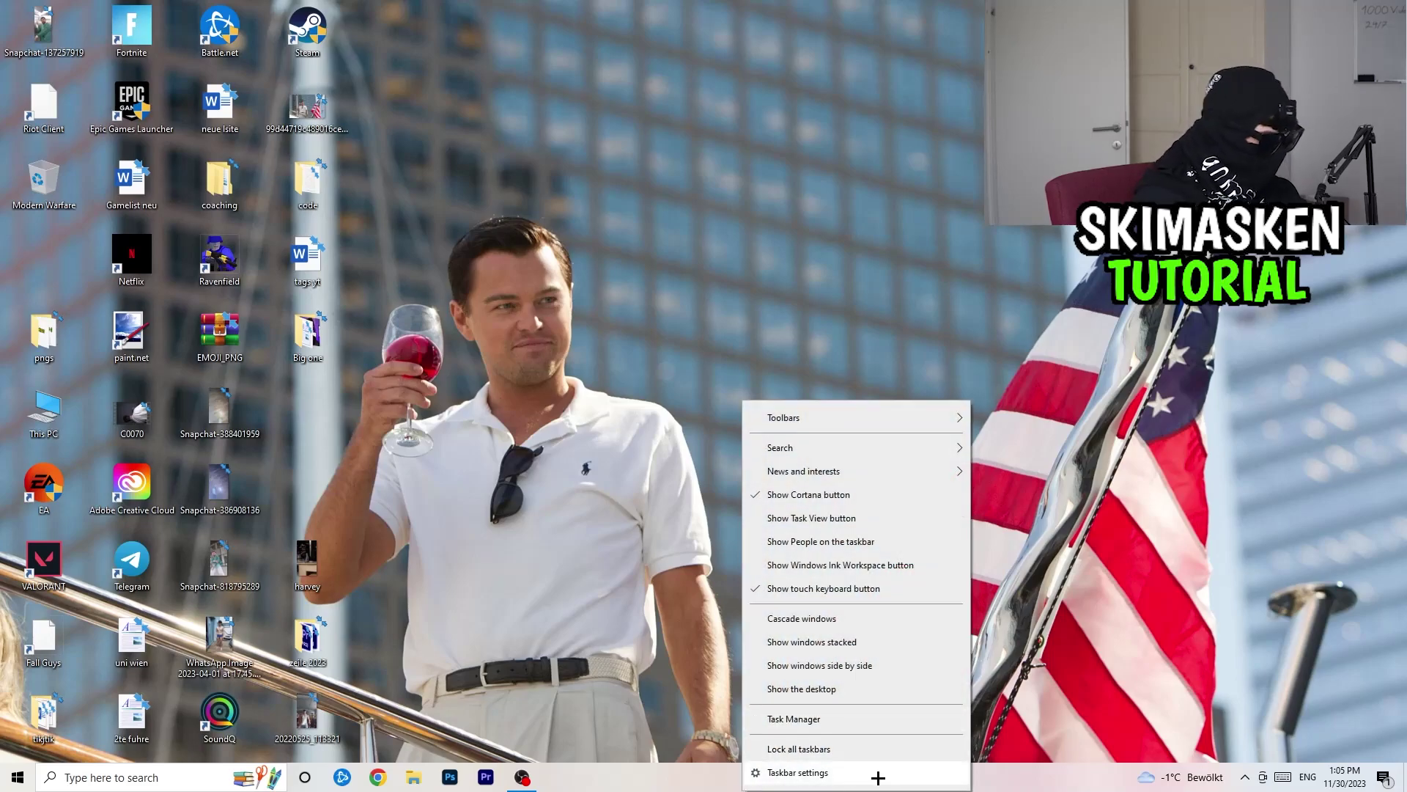
left_click(796, 718)
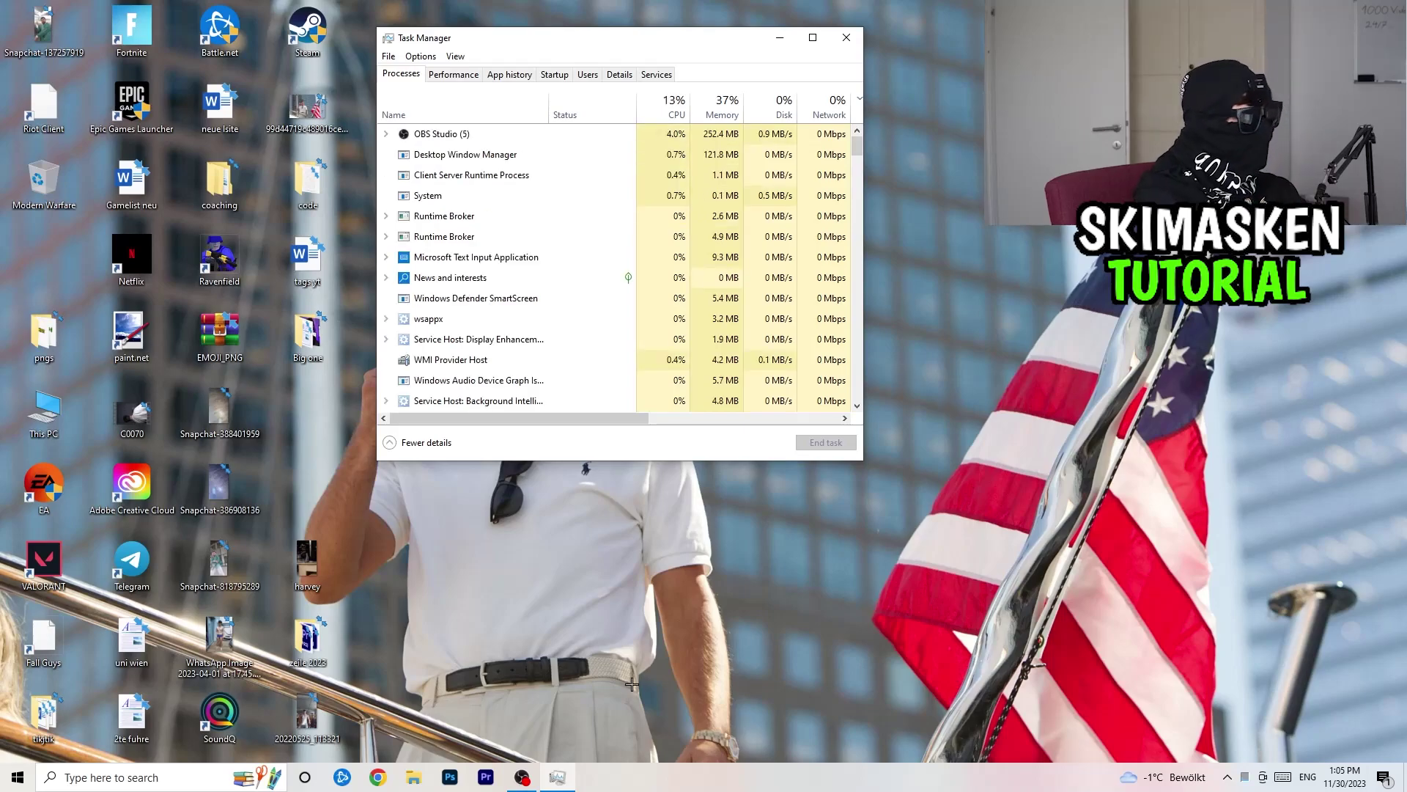
left_click(812, 38)
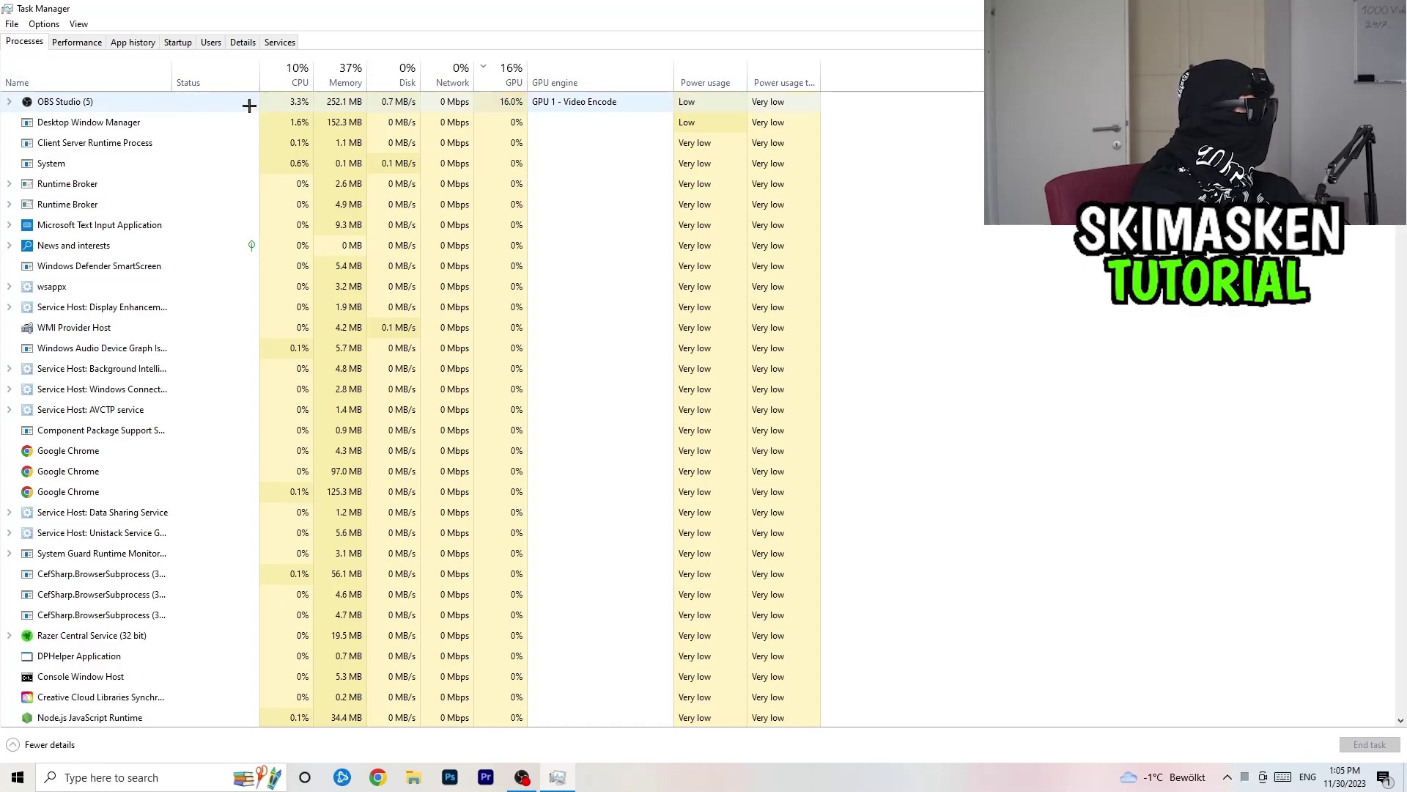
left_click(297, 73)
left_click(513, 82)
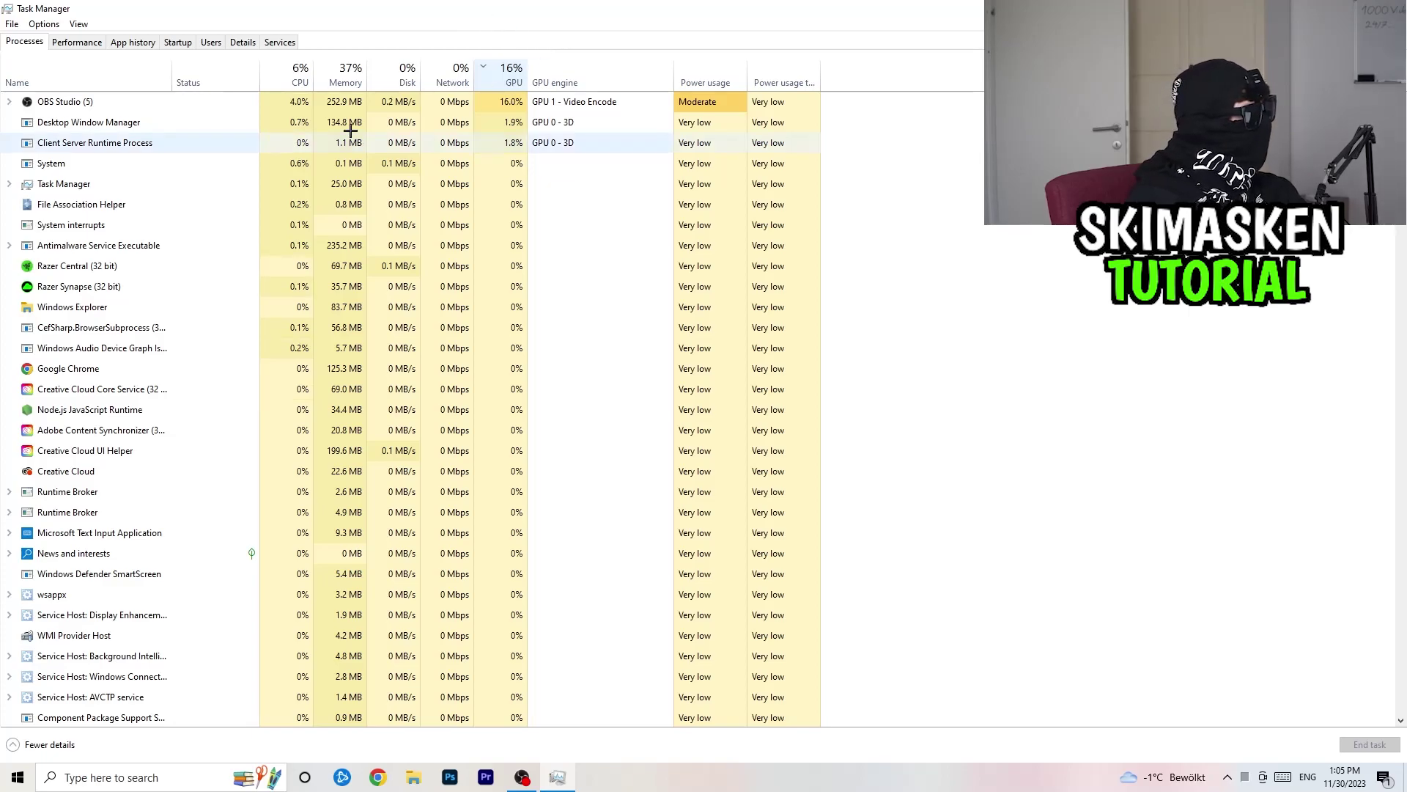
Look at the available actions for the Google Chrome process and for the Creative Cloud startup entry.
right_click(148, 366)
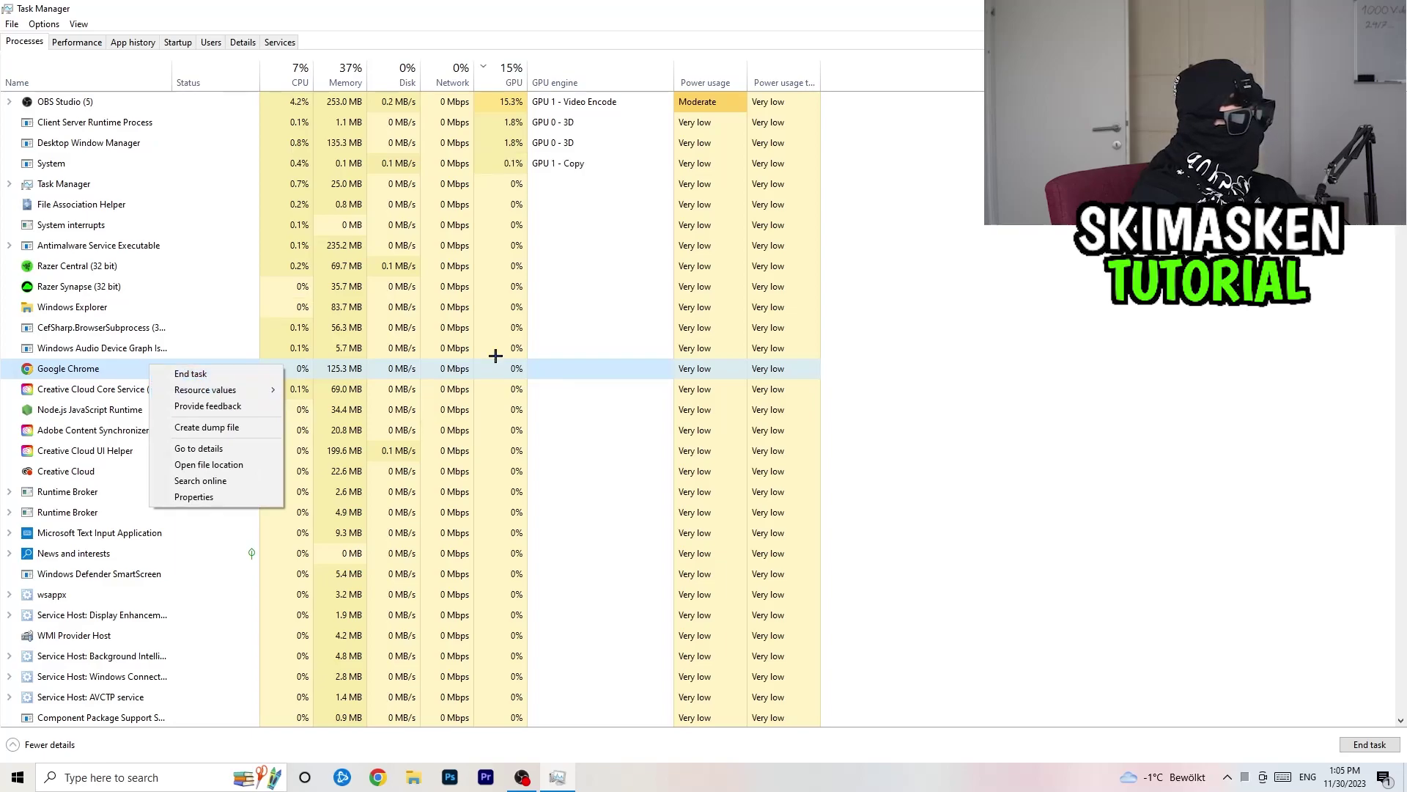
key("Escape")
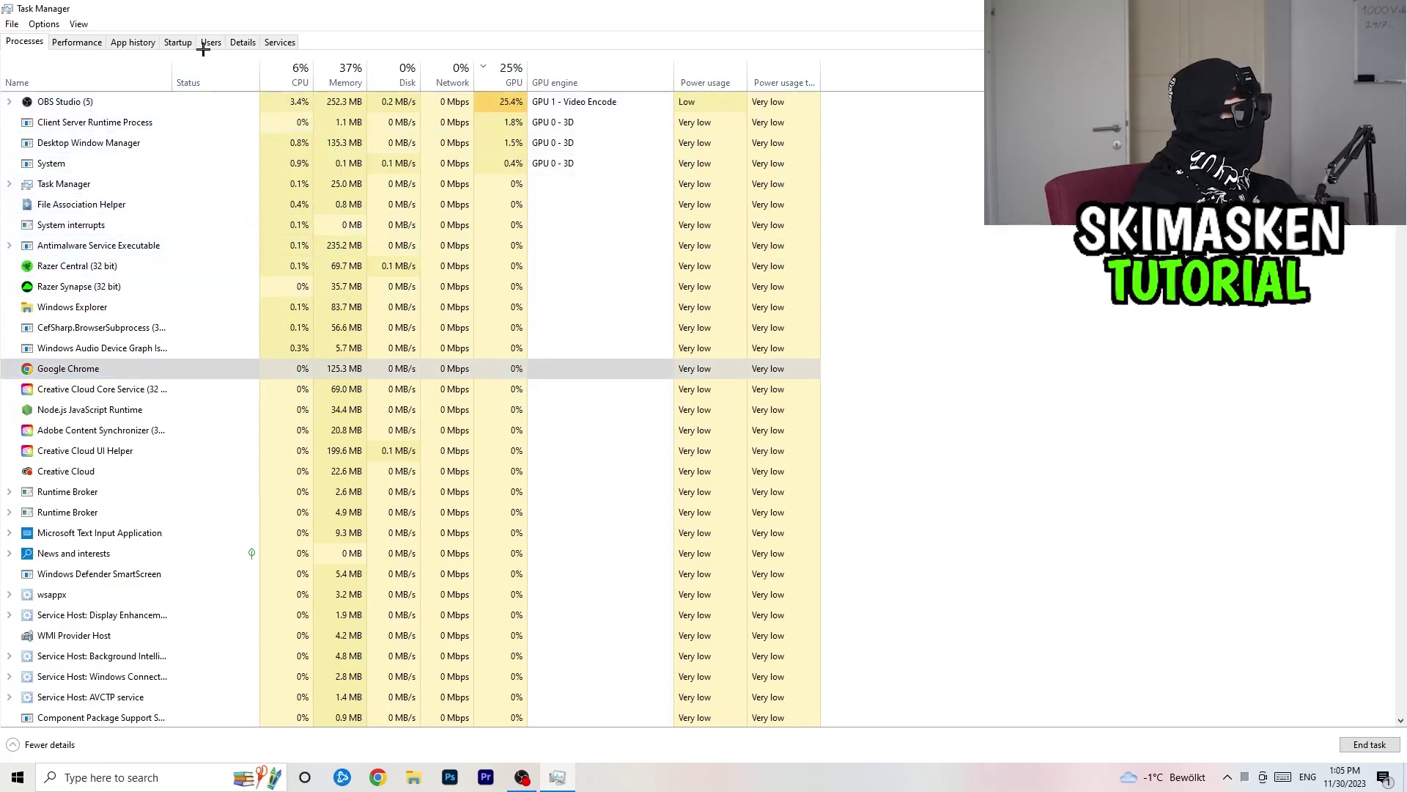
left_click(177, 43)
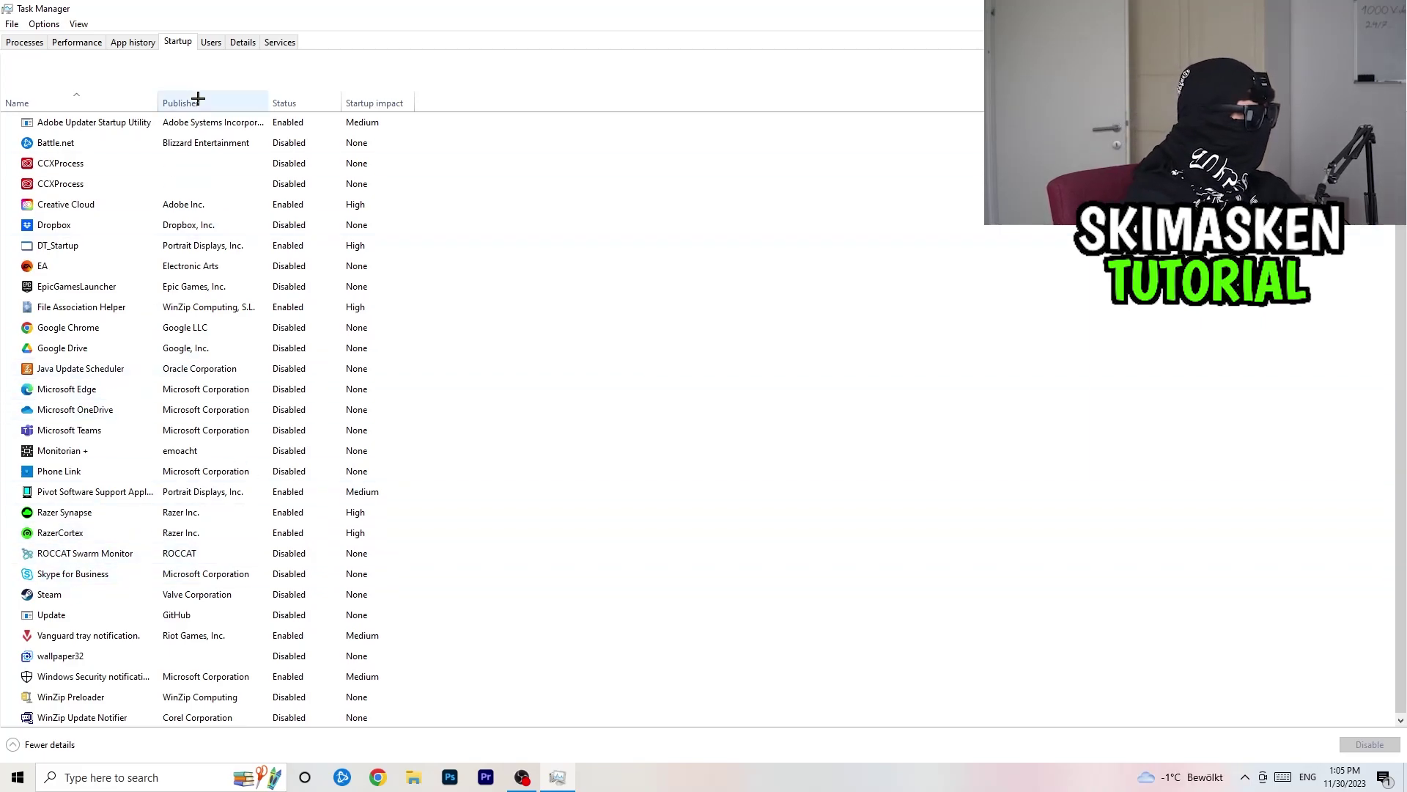
right_click(302, 210)
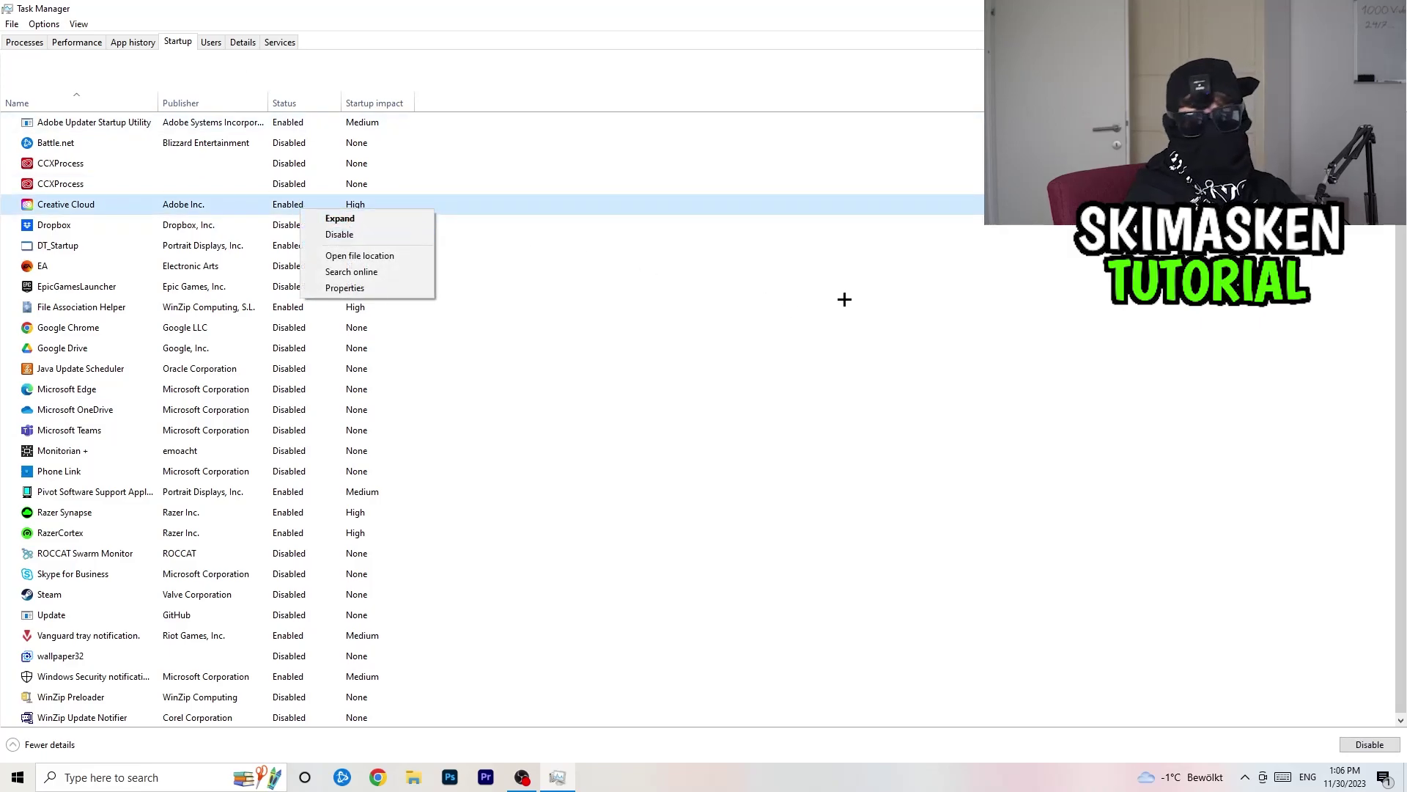
left_click(928, 305)
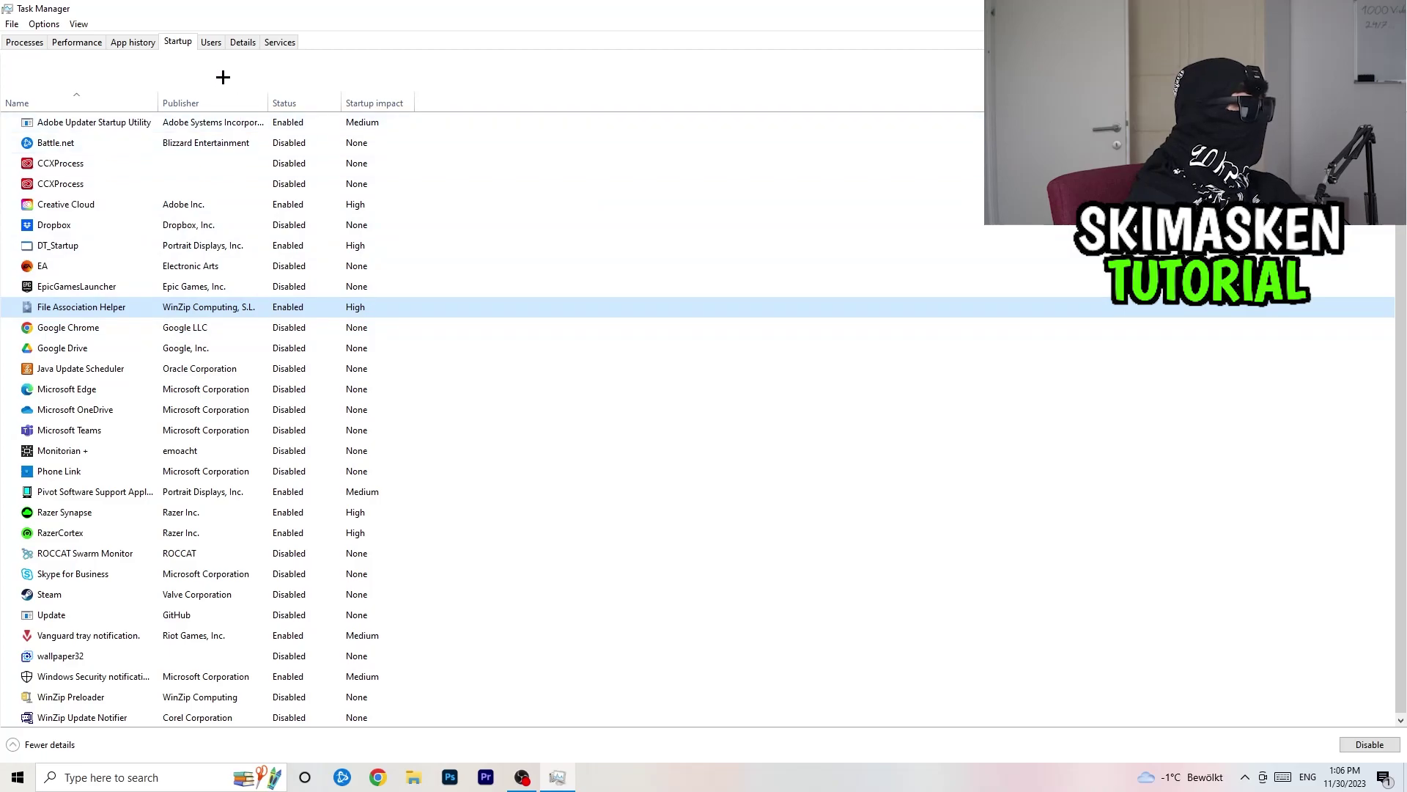
Review the detailed process list and the priority choices for a chrome.exe process, and close Task Manager.
left_click(248, 45)
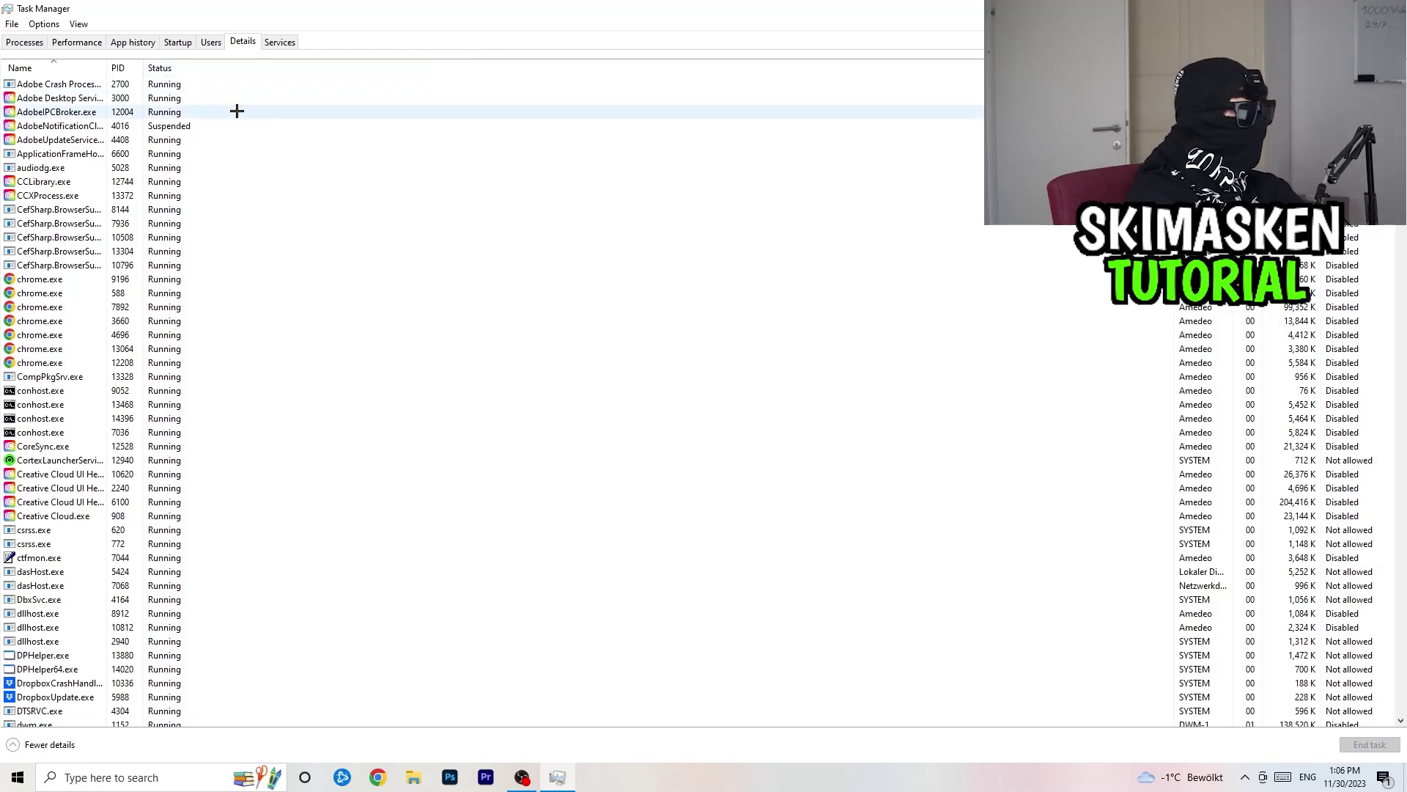
scroll(173, 417, "down", 10)
scroll(189, 384, "up", 10)
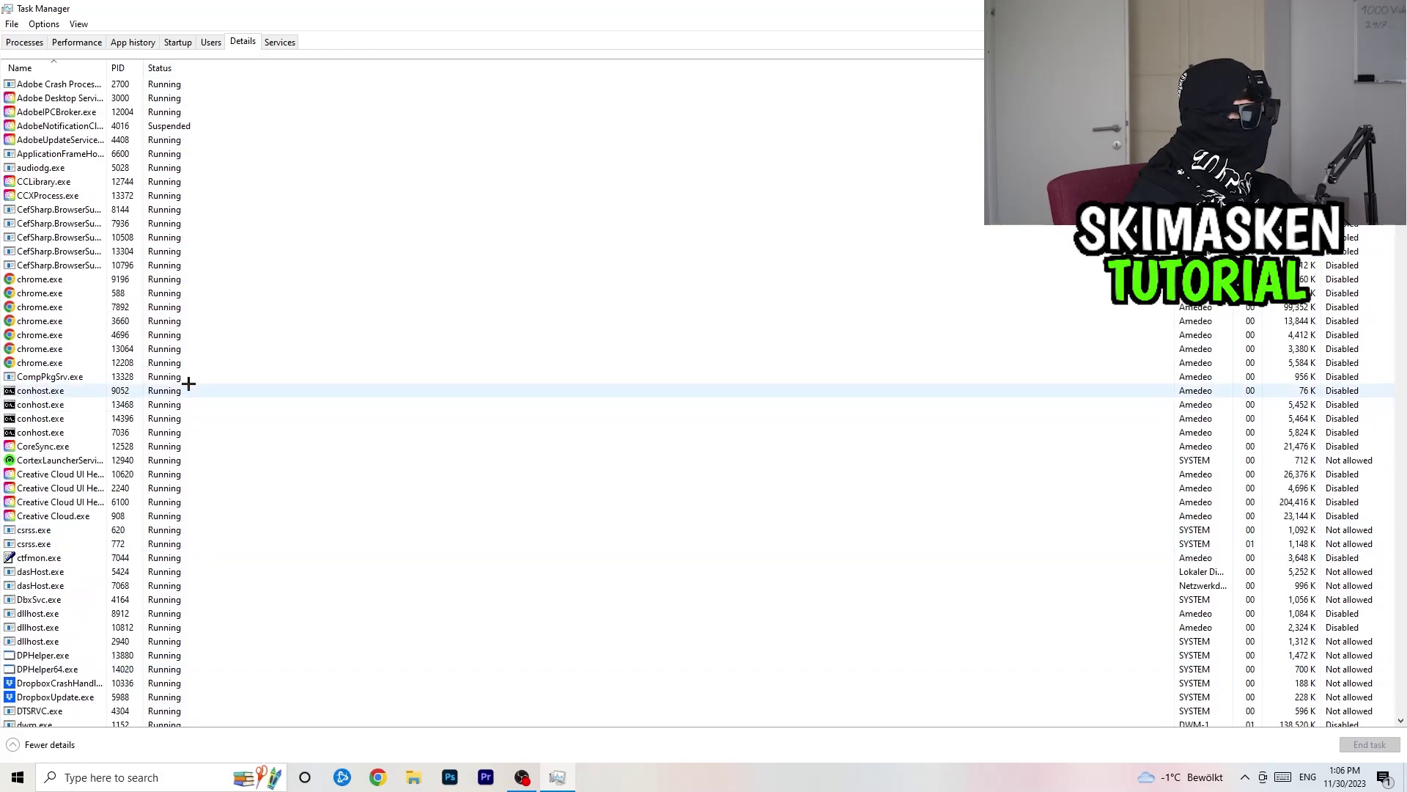
right_click(68, 319)
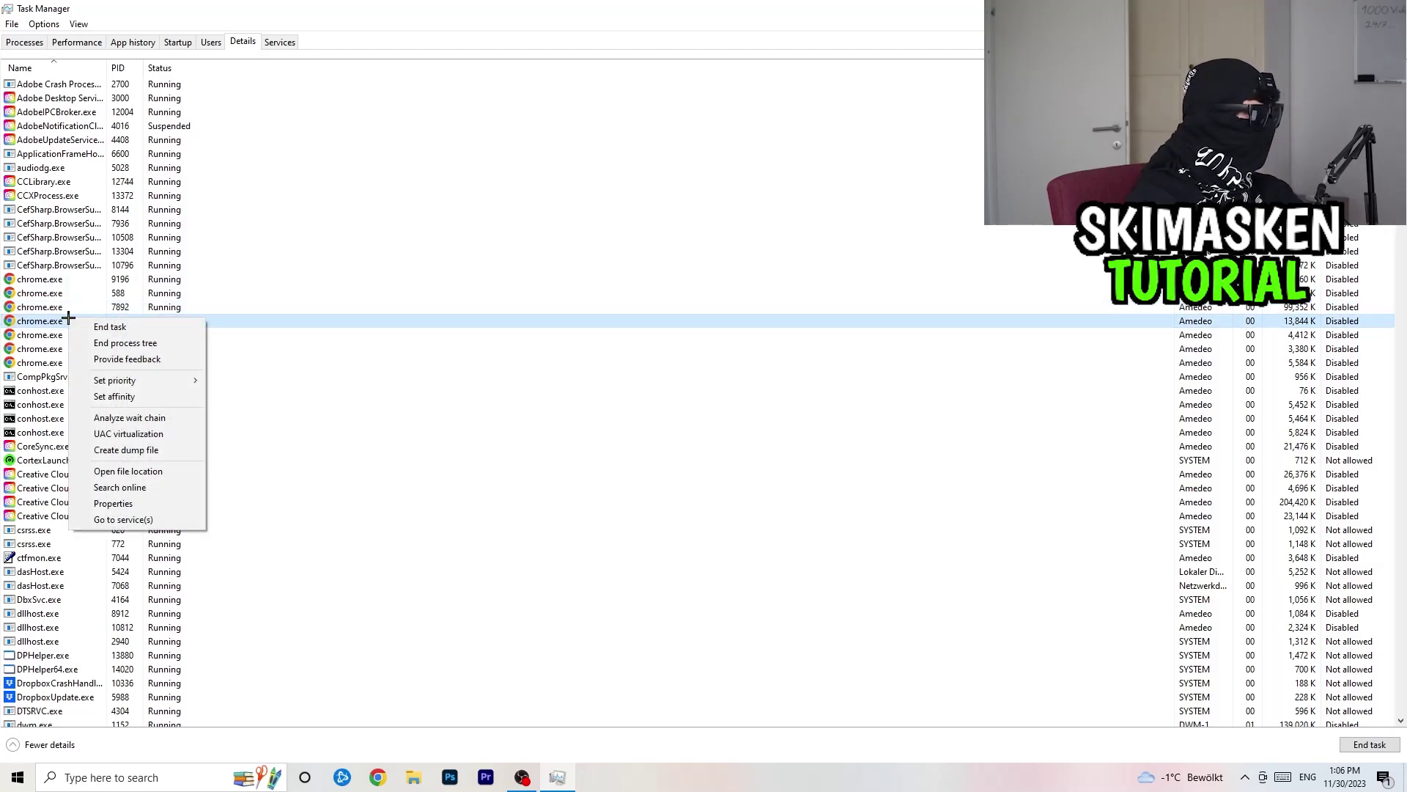
mouse_move(157, 380)
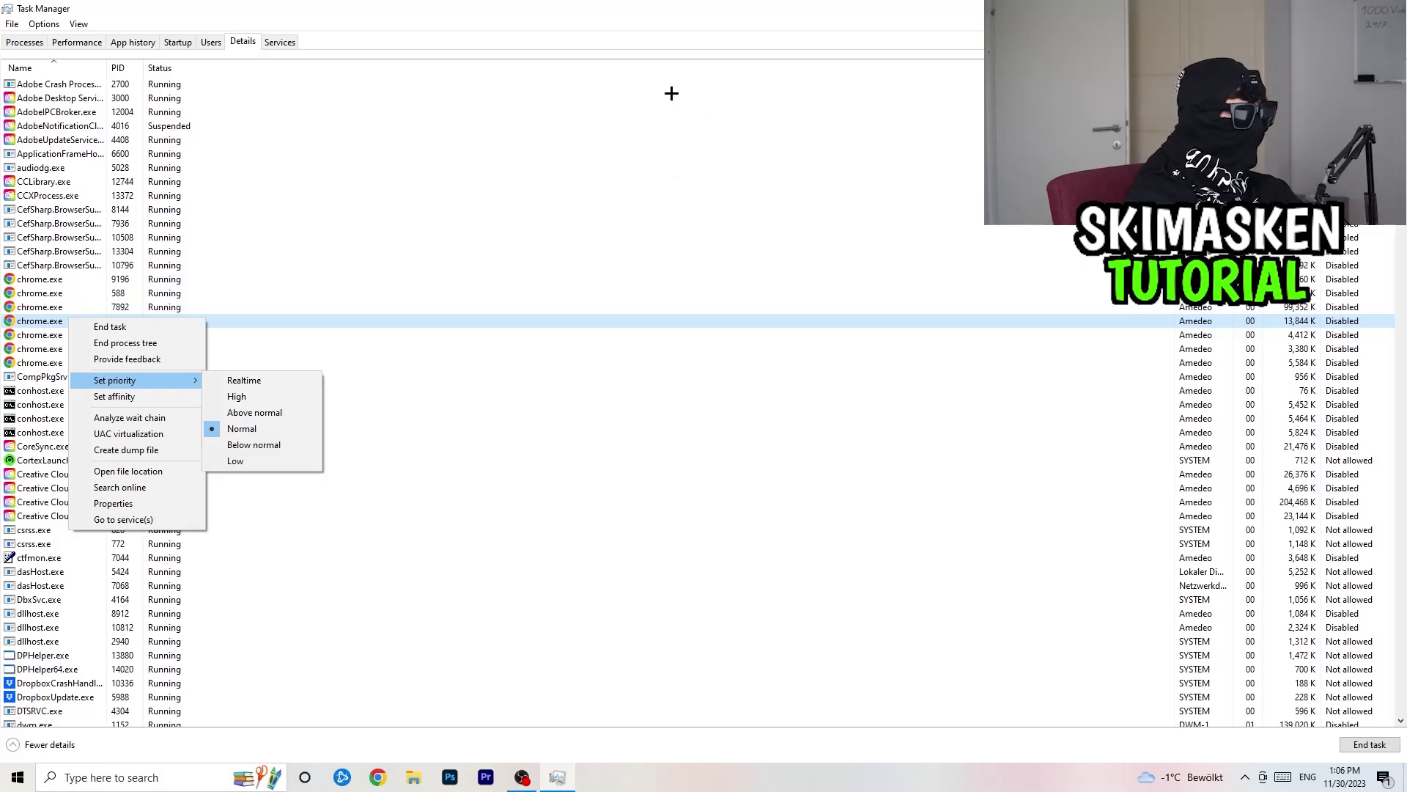
left_click(675, 50)
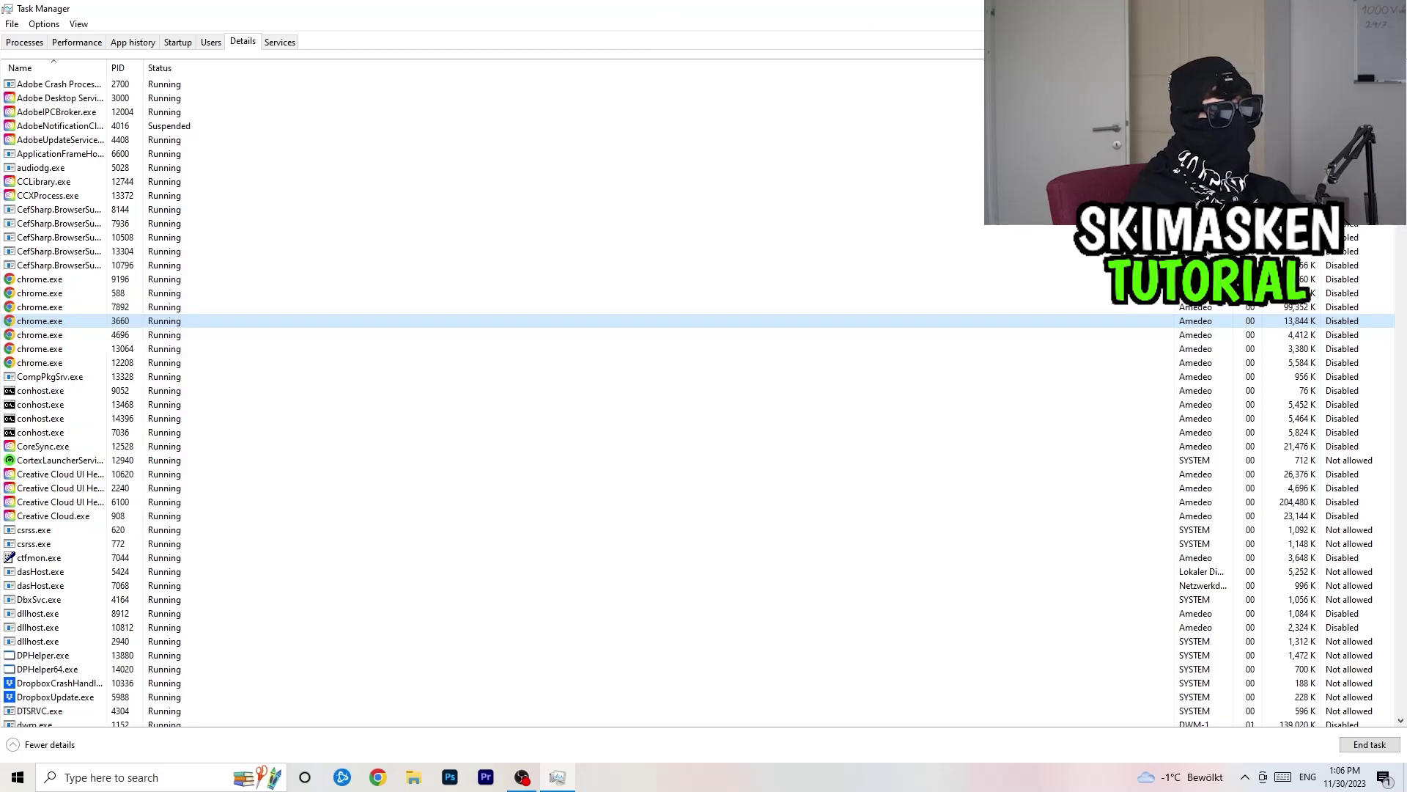
key("alt+F4")
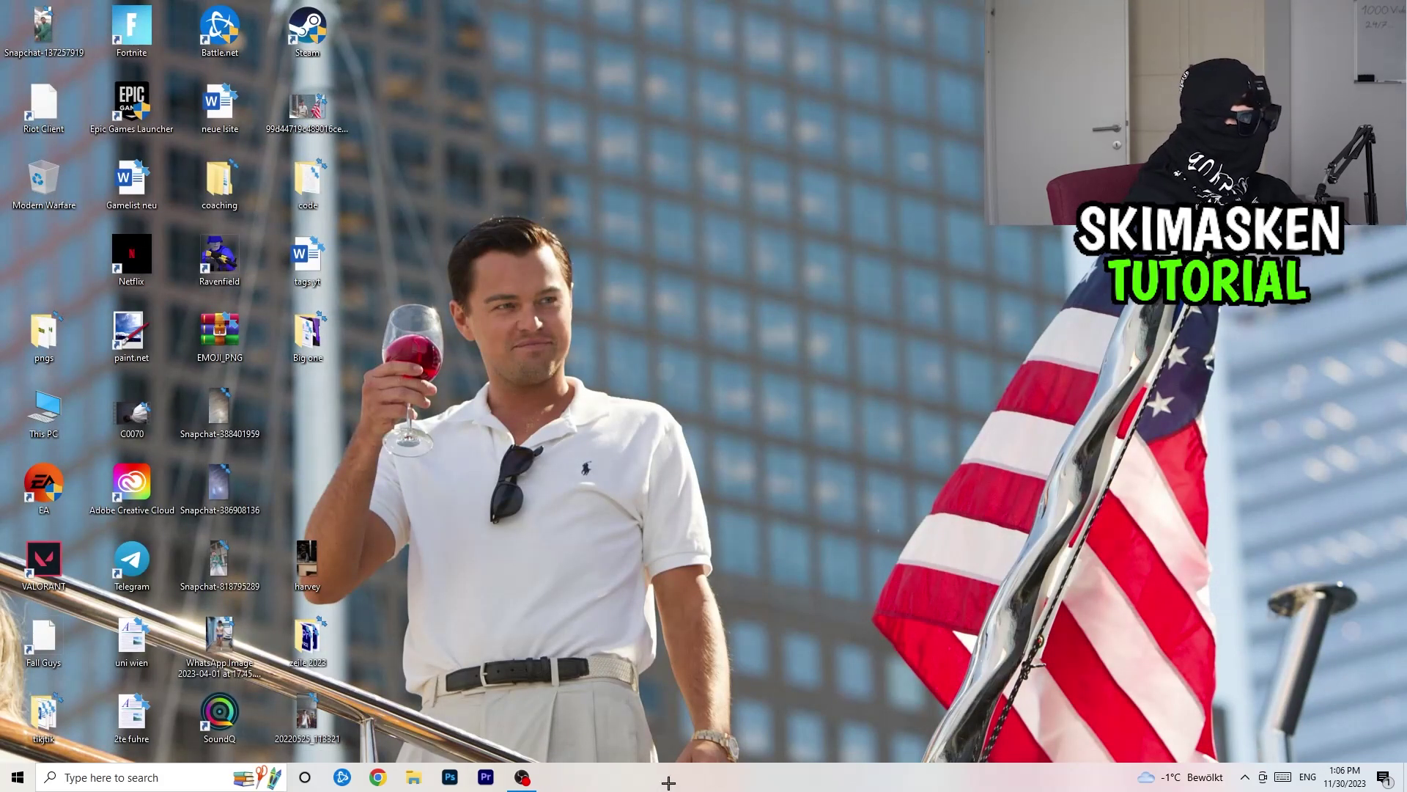
Open the Windows gaming settings and review the Game Bar, Captures and Game Mode pages.
left_click(18, 777)
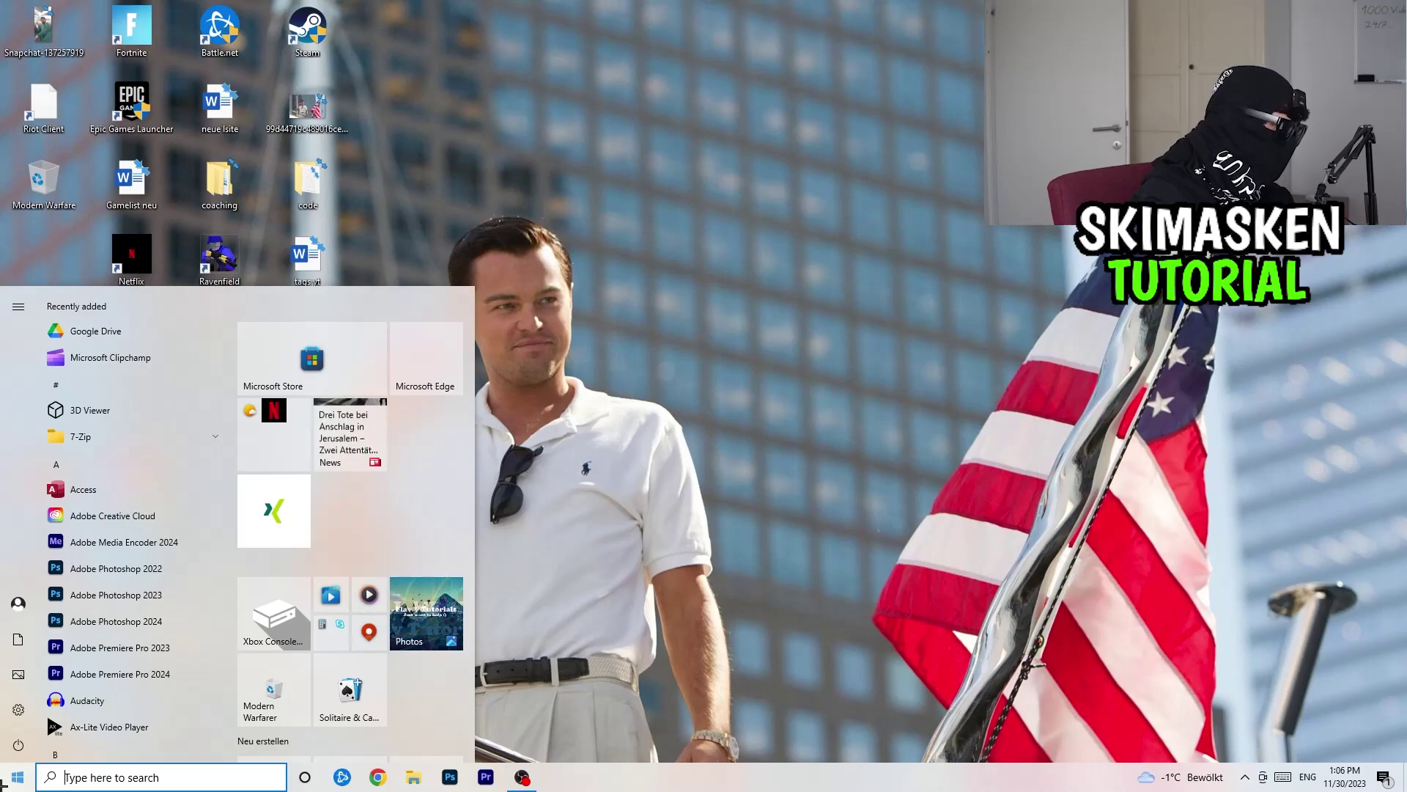
left_click(18, 709)
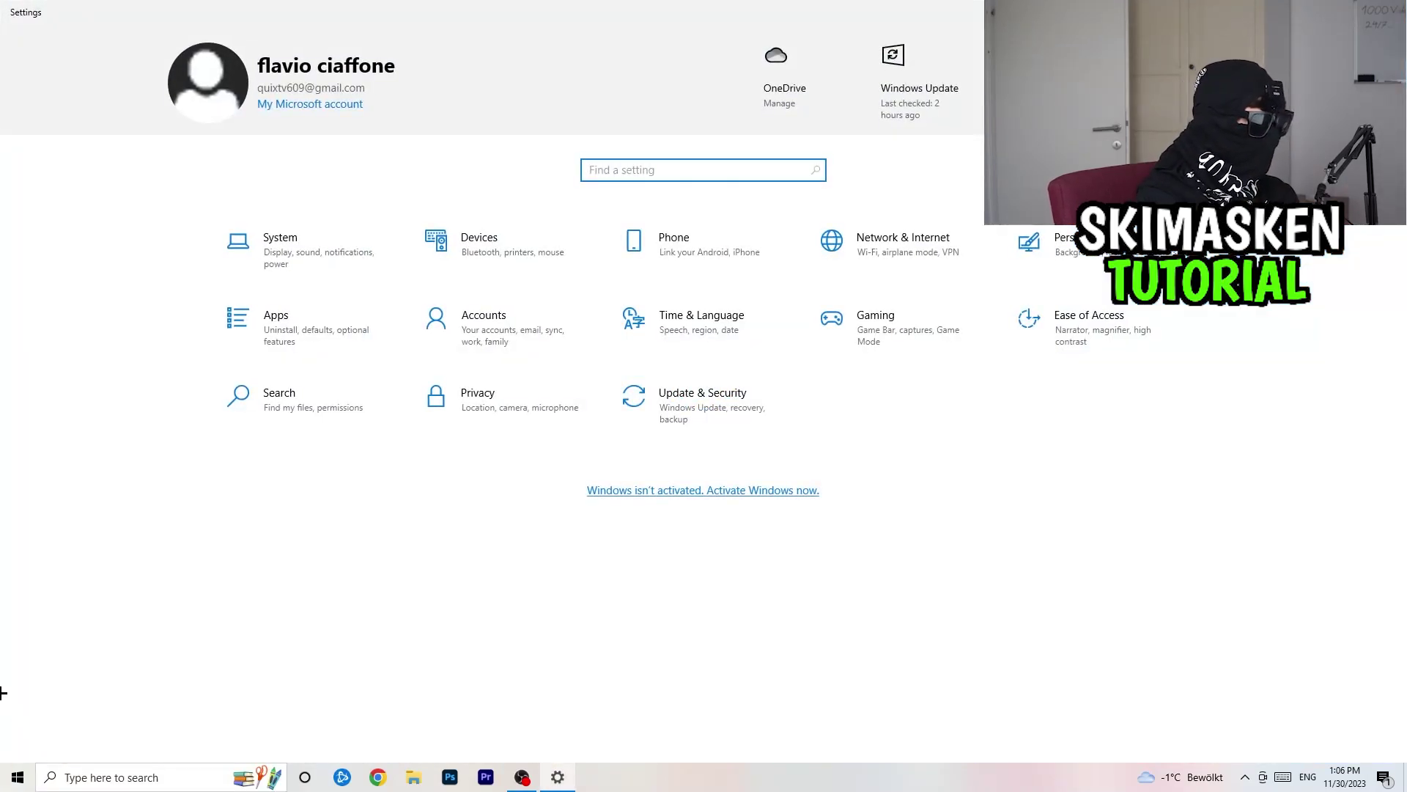
left_click(852, 318)
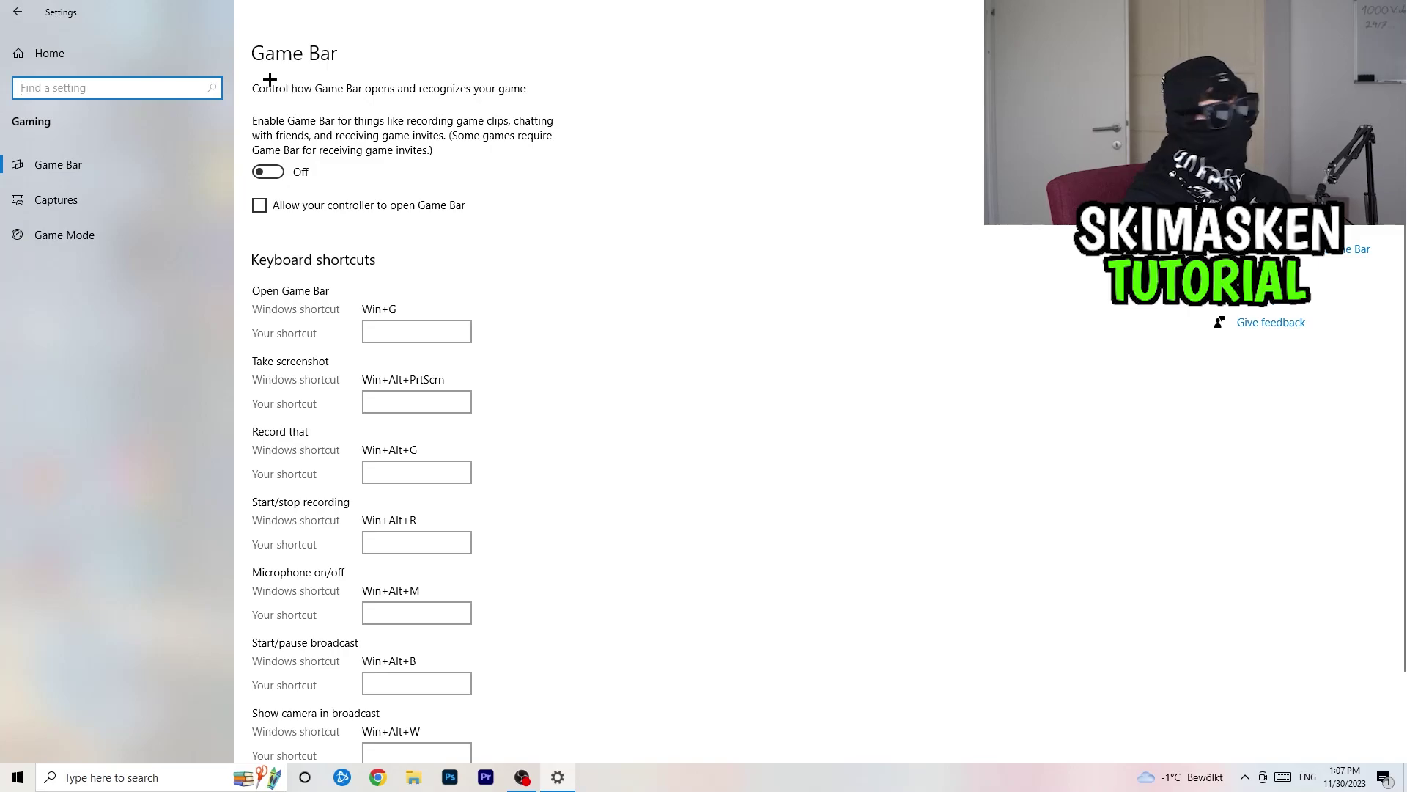
left_click(85, 201)
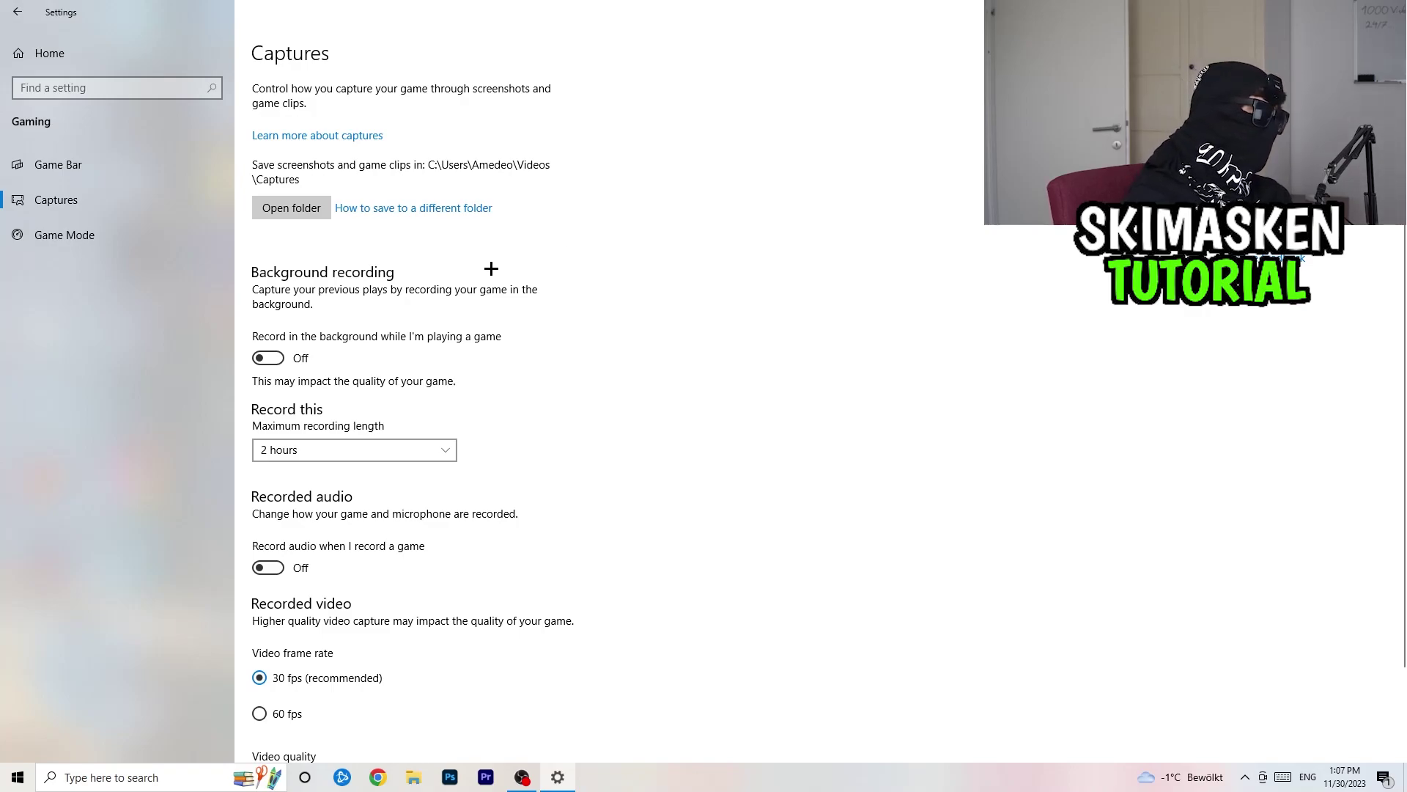
scroll(332, 256, "down", 3)
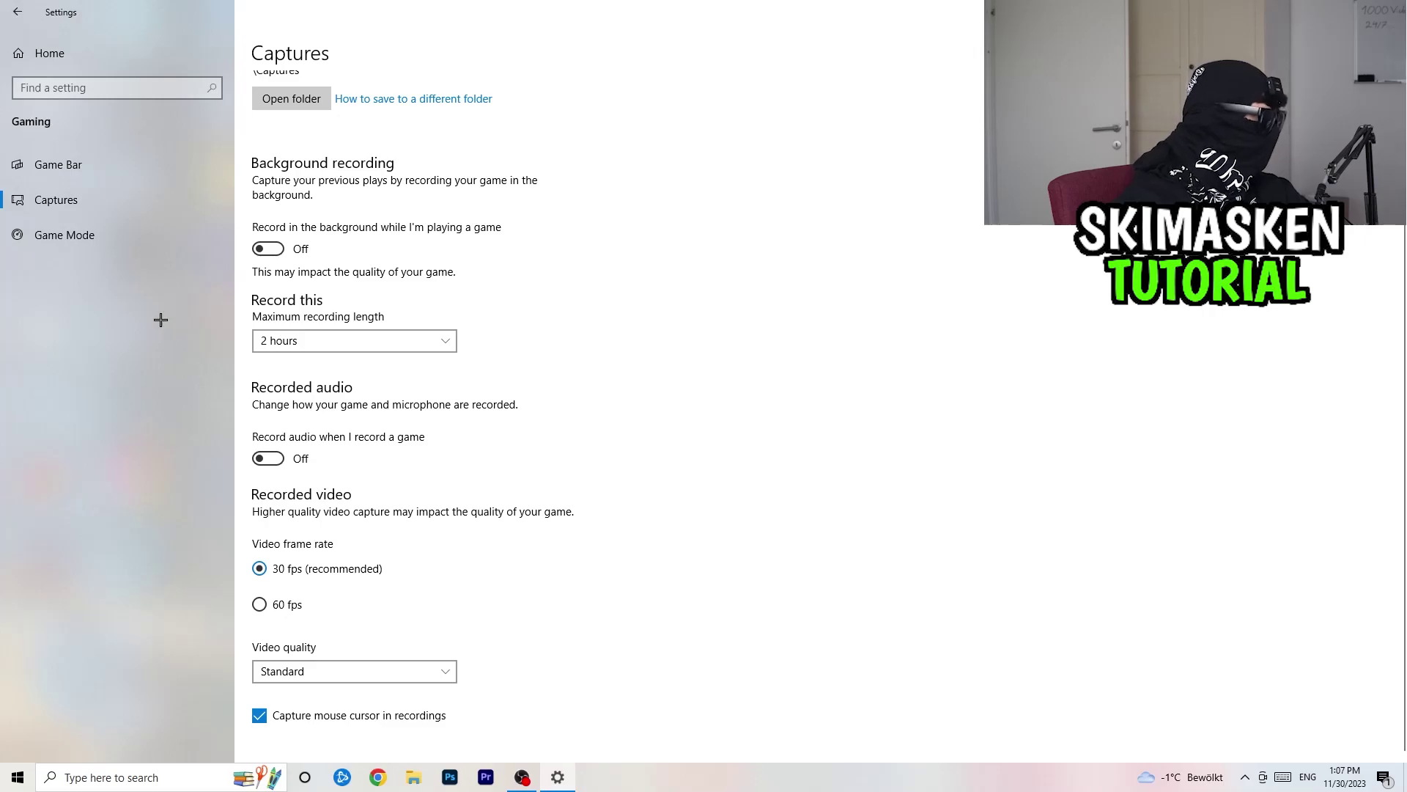
left_click(89, 236)
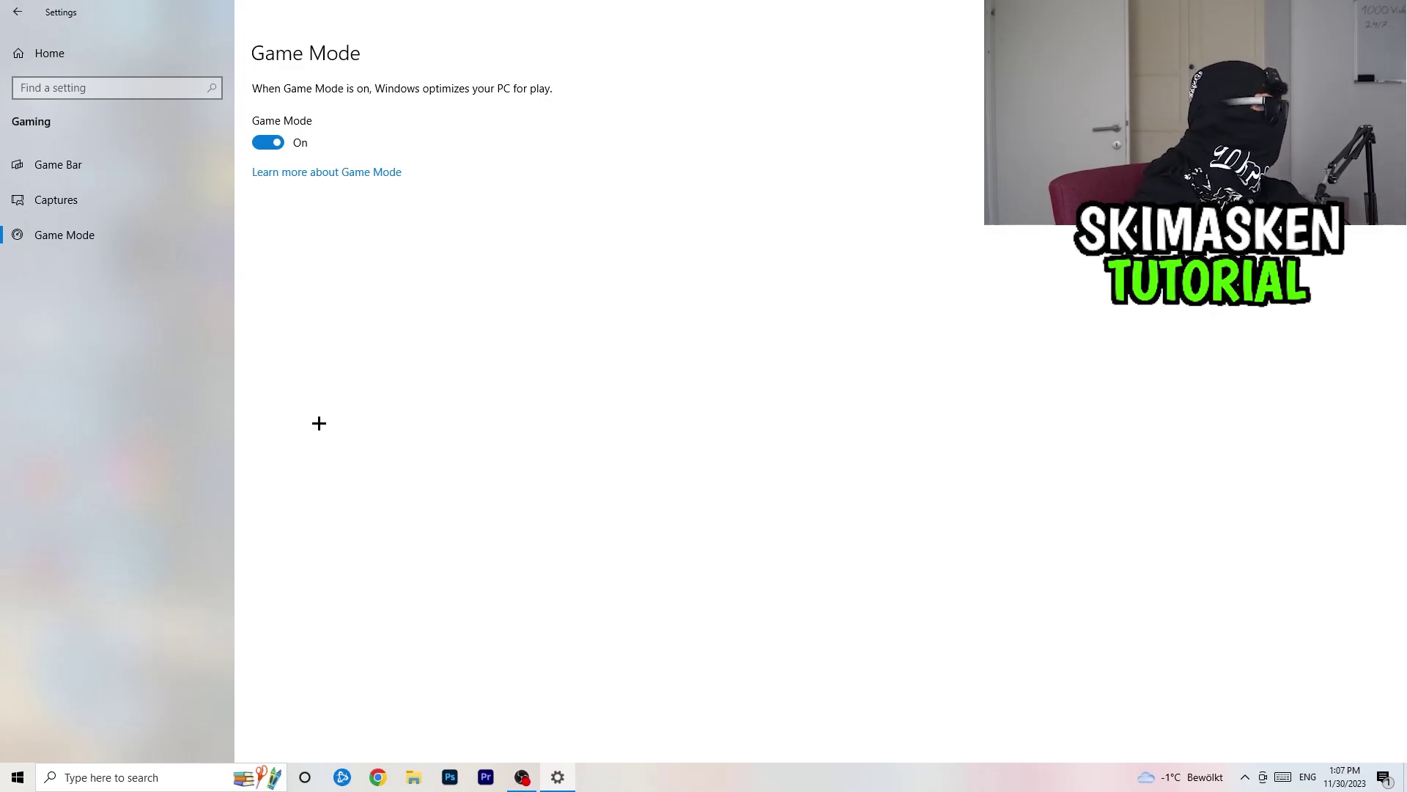
Open the system display settings and review the scale, resolution and multiple-display options.
left_click(17, 12)
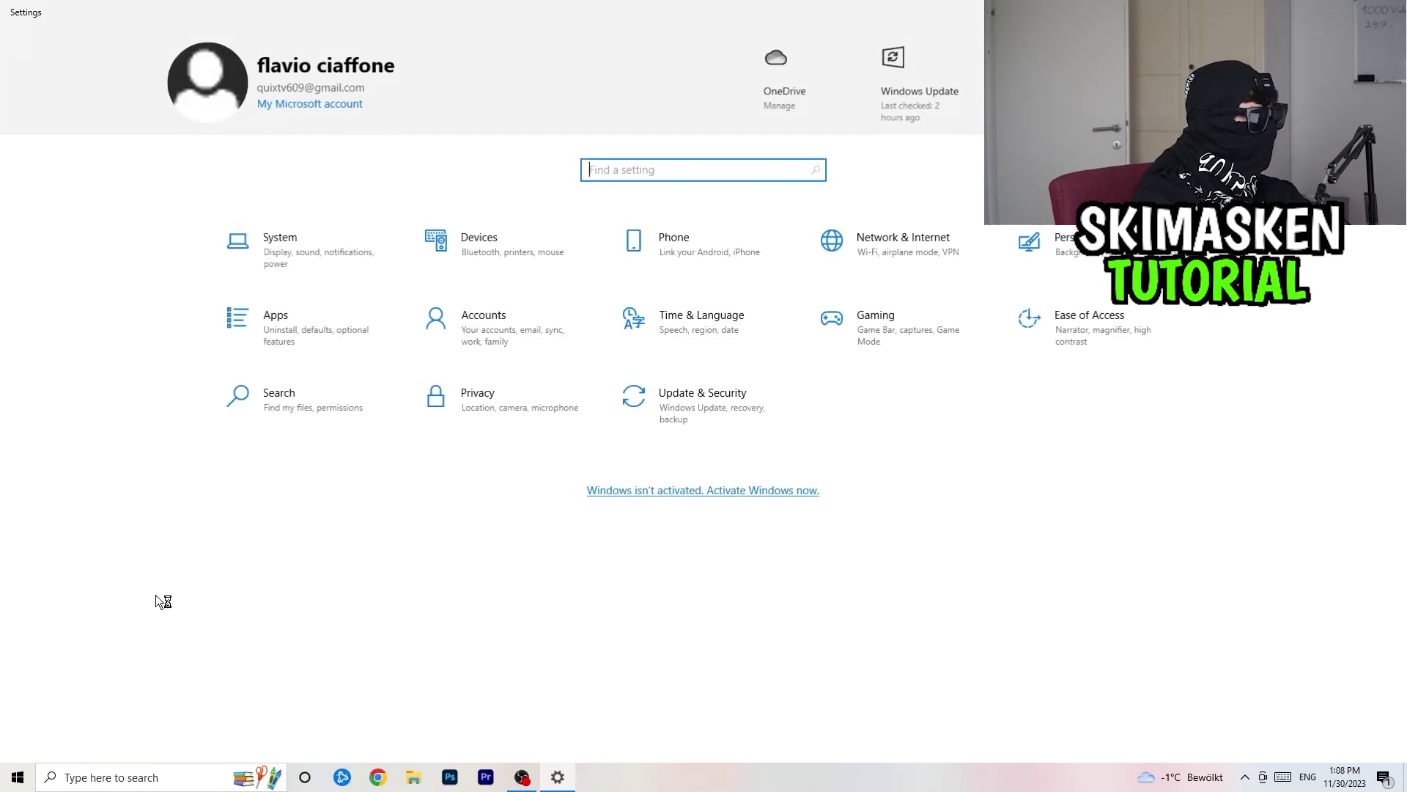
left_click(284, 255)
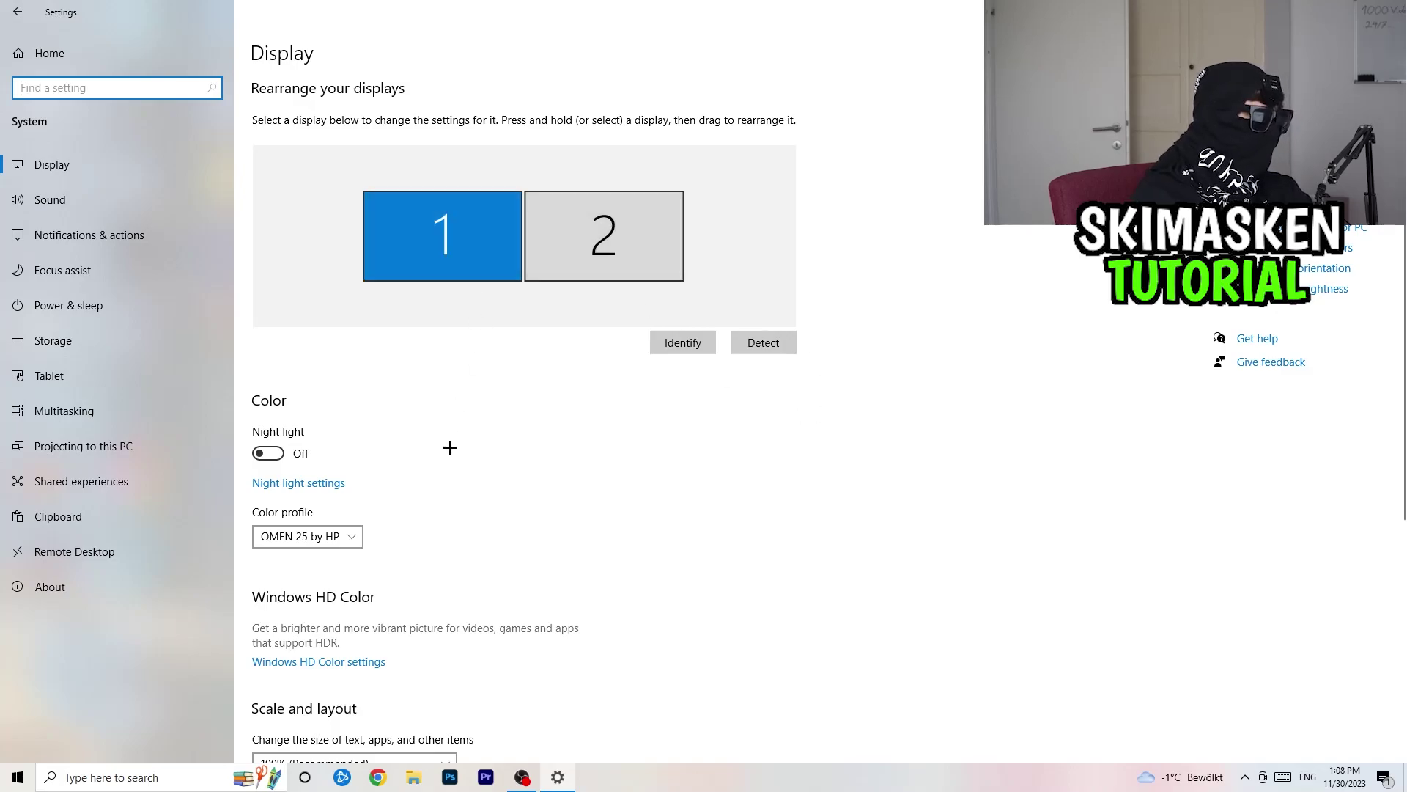
scroll(506, 288, "down", 5)
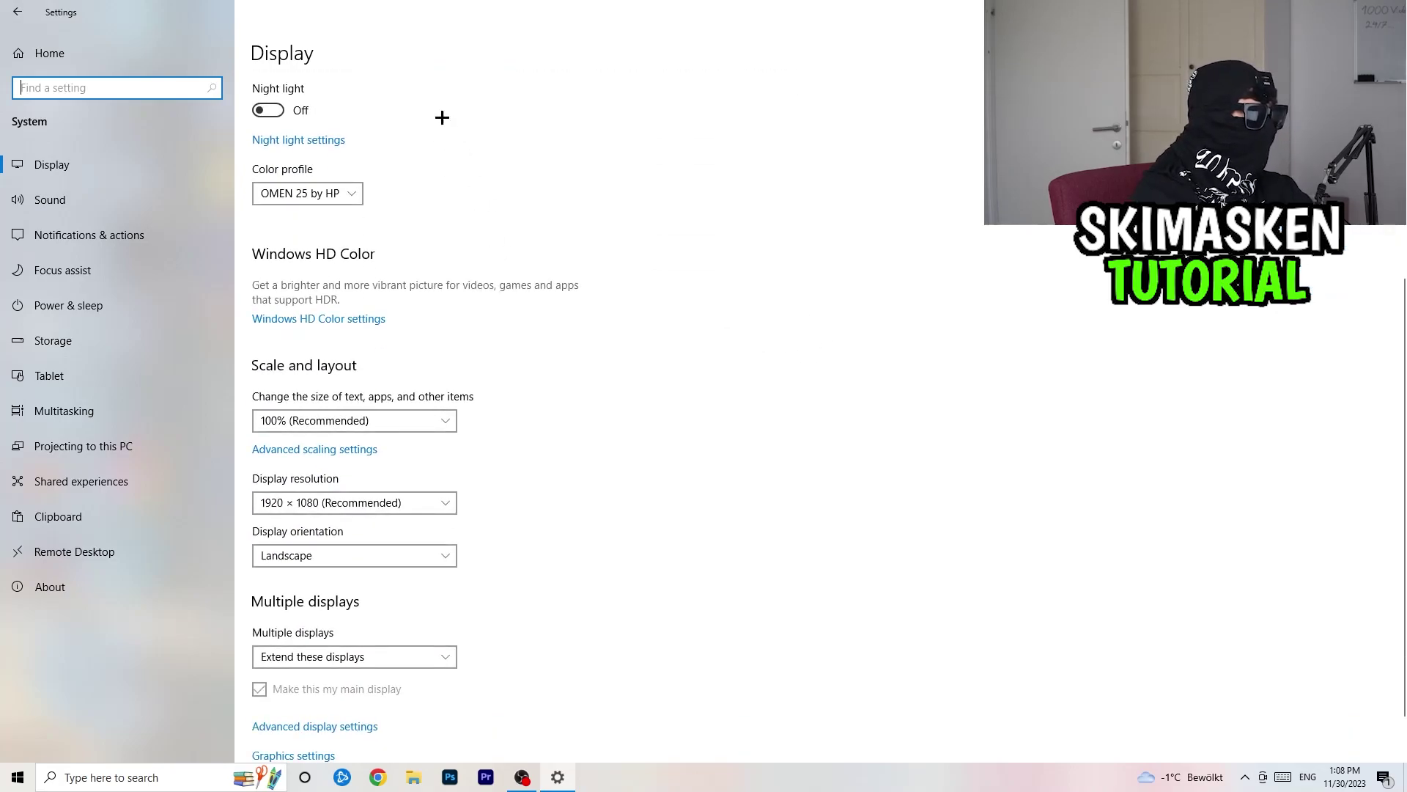
scroll(444, 128, "down", 1)
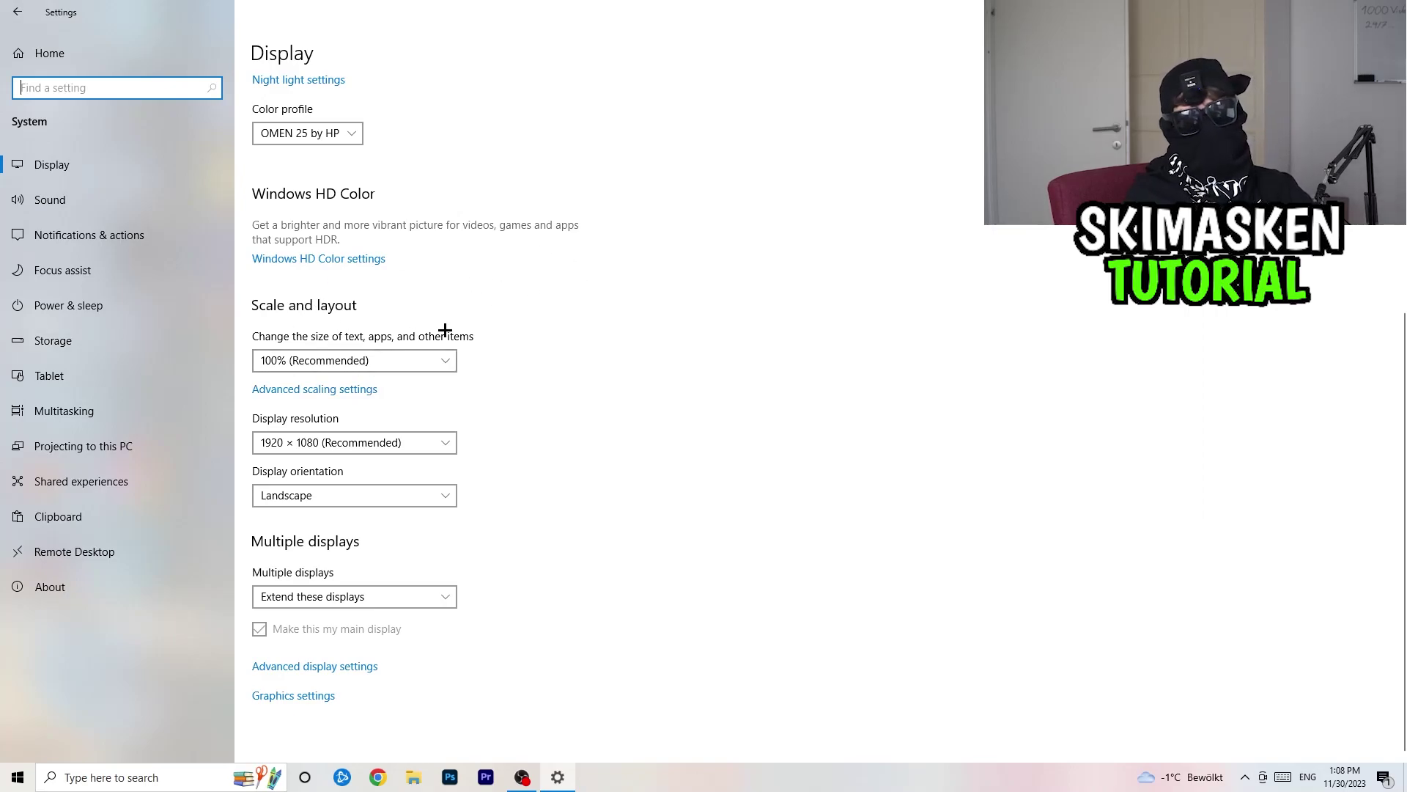
Review the available choices for display scale and display resolution, leaving both settings as they are.
left_click(447, 360)
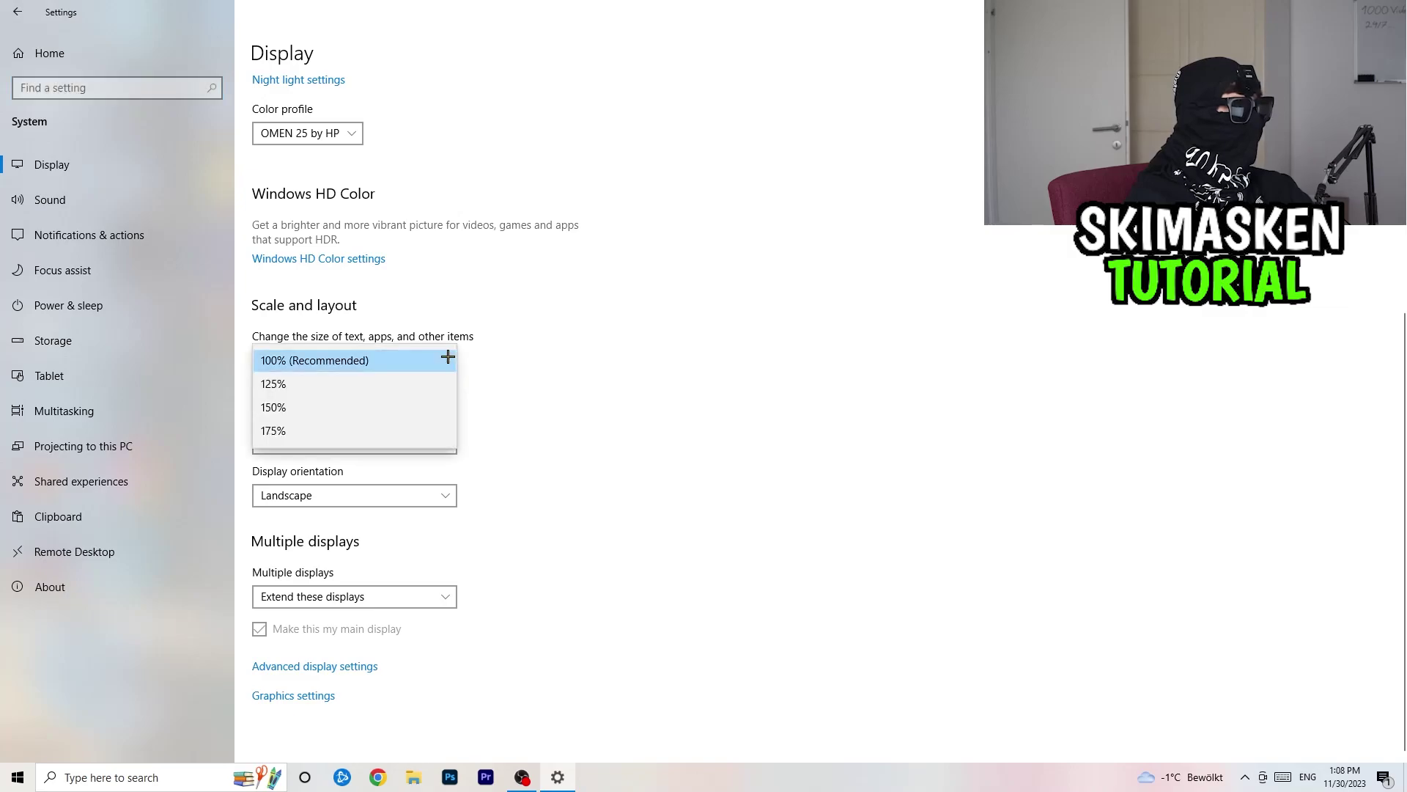
left_click(699, 338)
left_click(413, 442)
left_click(623, 376)
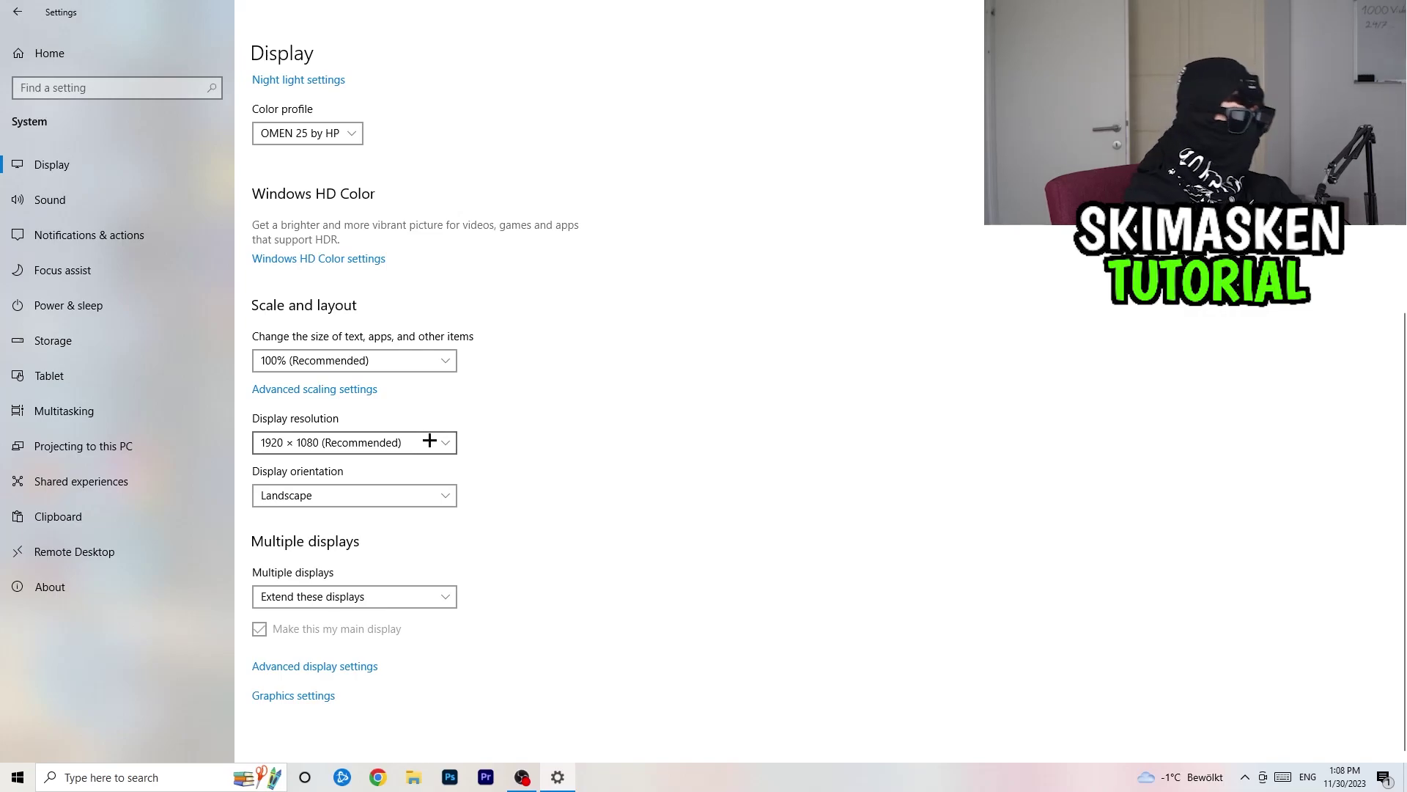
Open the additional power settings from Power & sleep, review the preferred and additional power plans, and close Power Options.
left_click(126, 302)
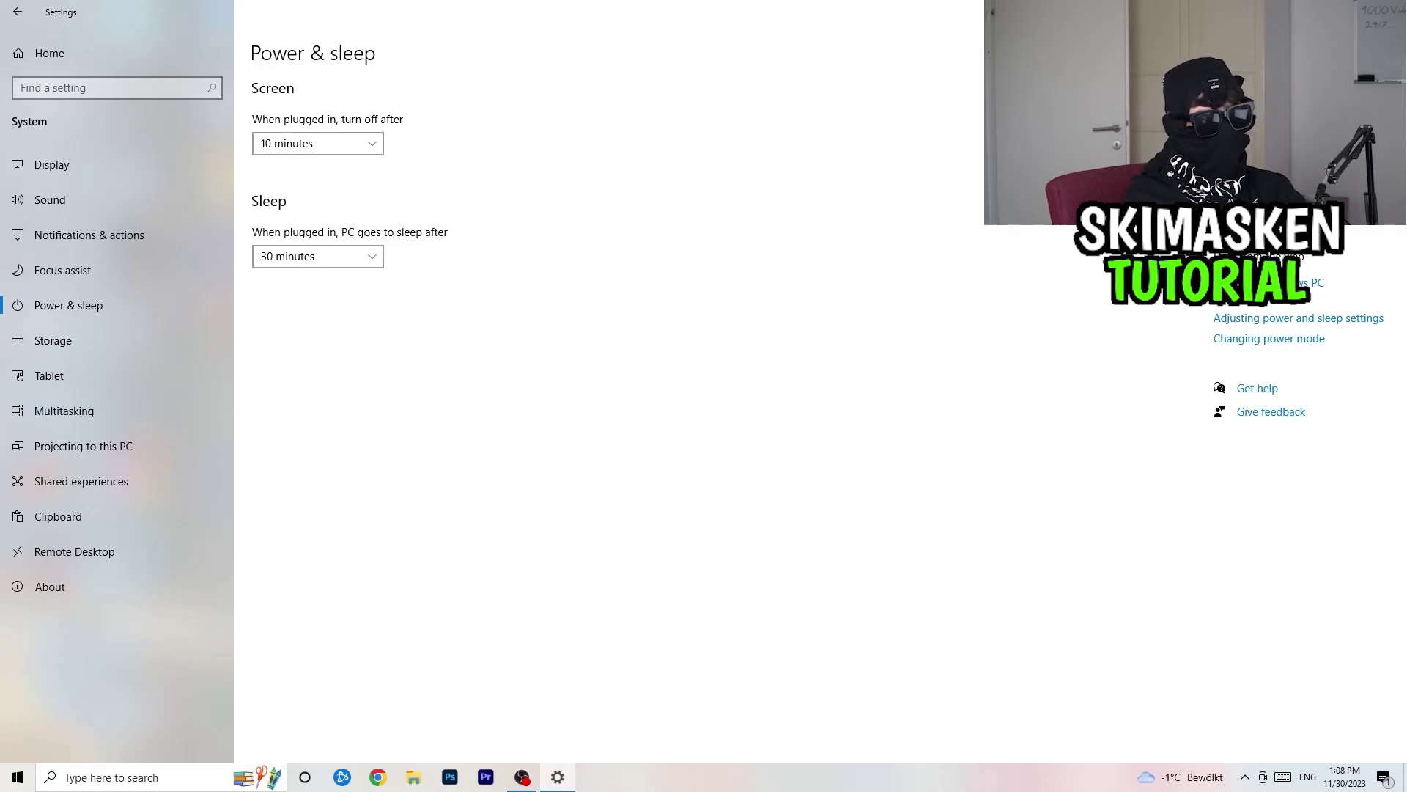
left_click(1261, 256)
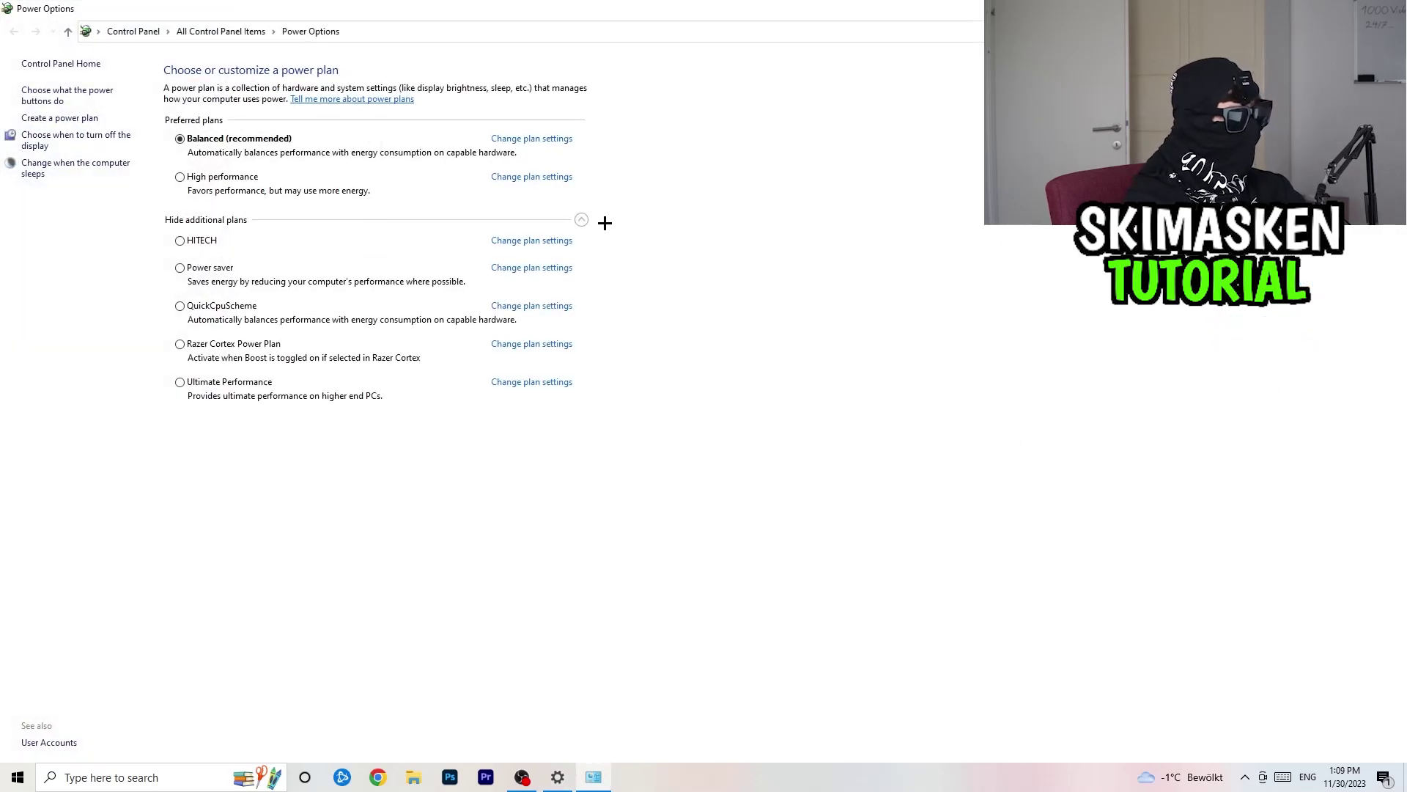
left_click(581, 219)
left_click(582, 221)
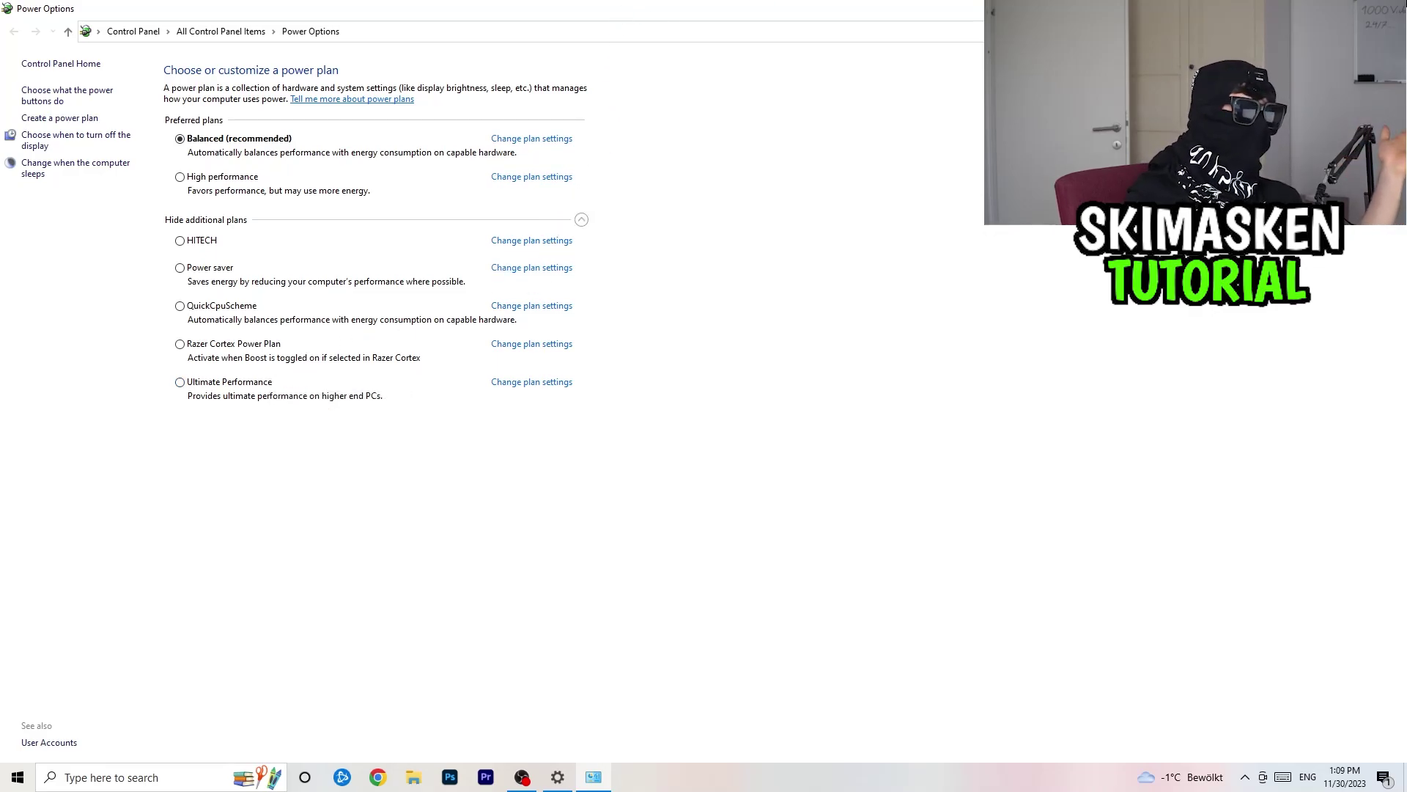
key("alt+F4")
Open the Storage Sense configuration and review its run frequency, temporary-file deletion and immediate cleanup options.
left_click(114, 338)
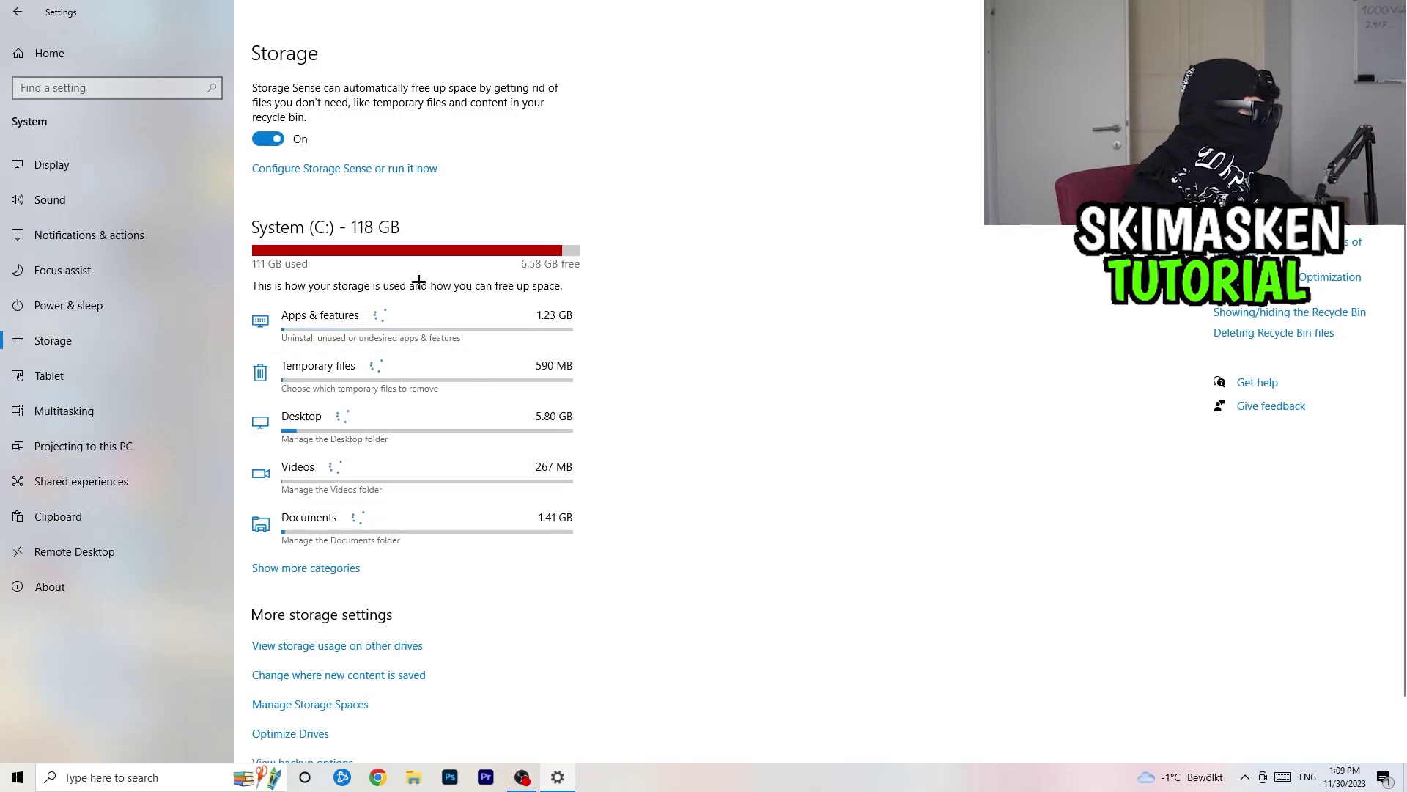
left_click(330, 173)
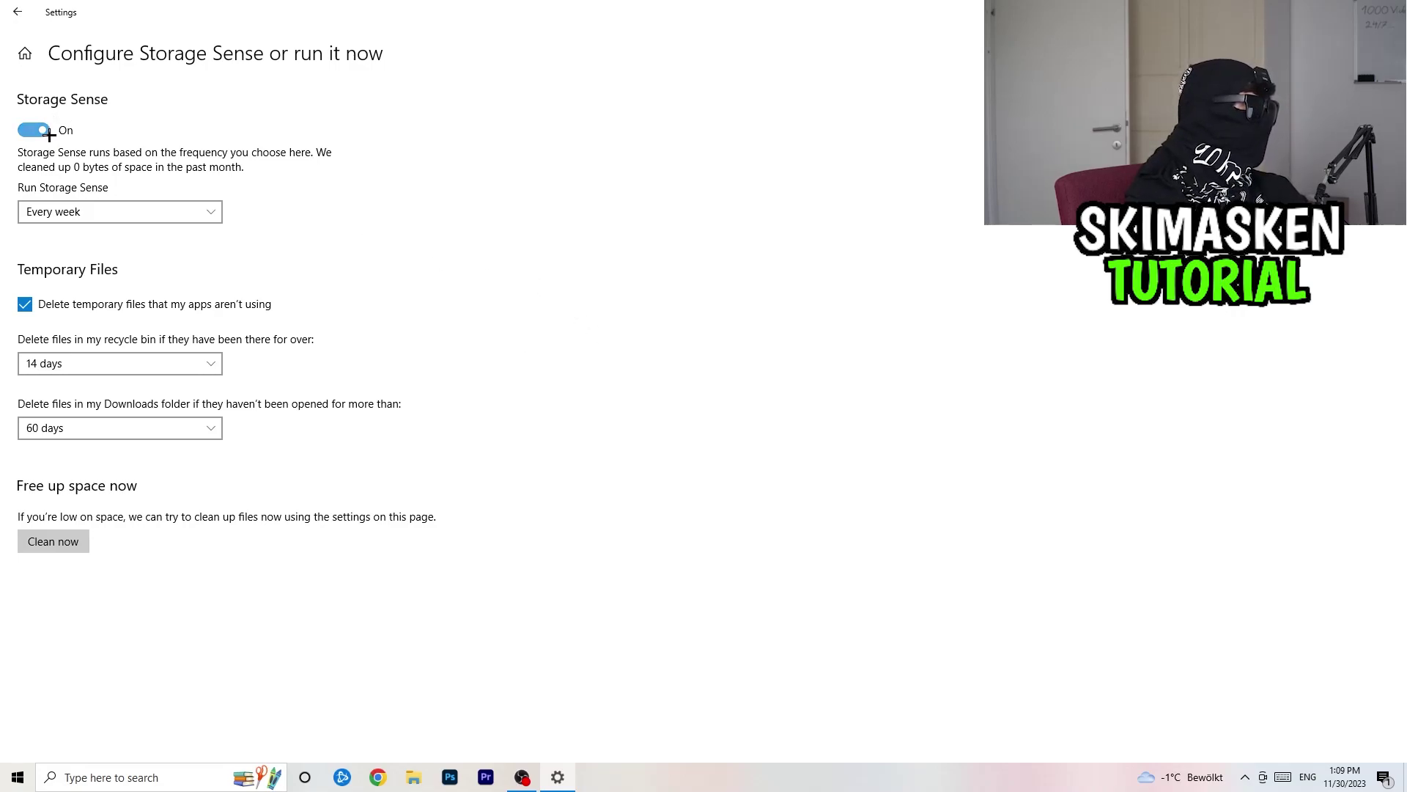
left_click(95, 211)
left_click(97, 211)
left_click(193, 214)
left_click(194, 214)
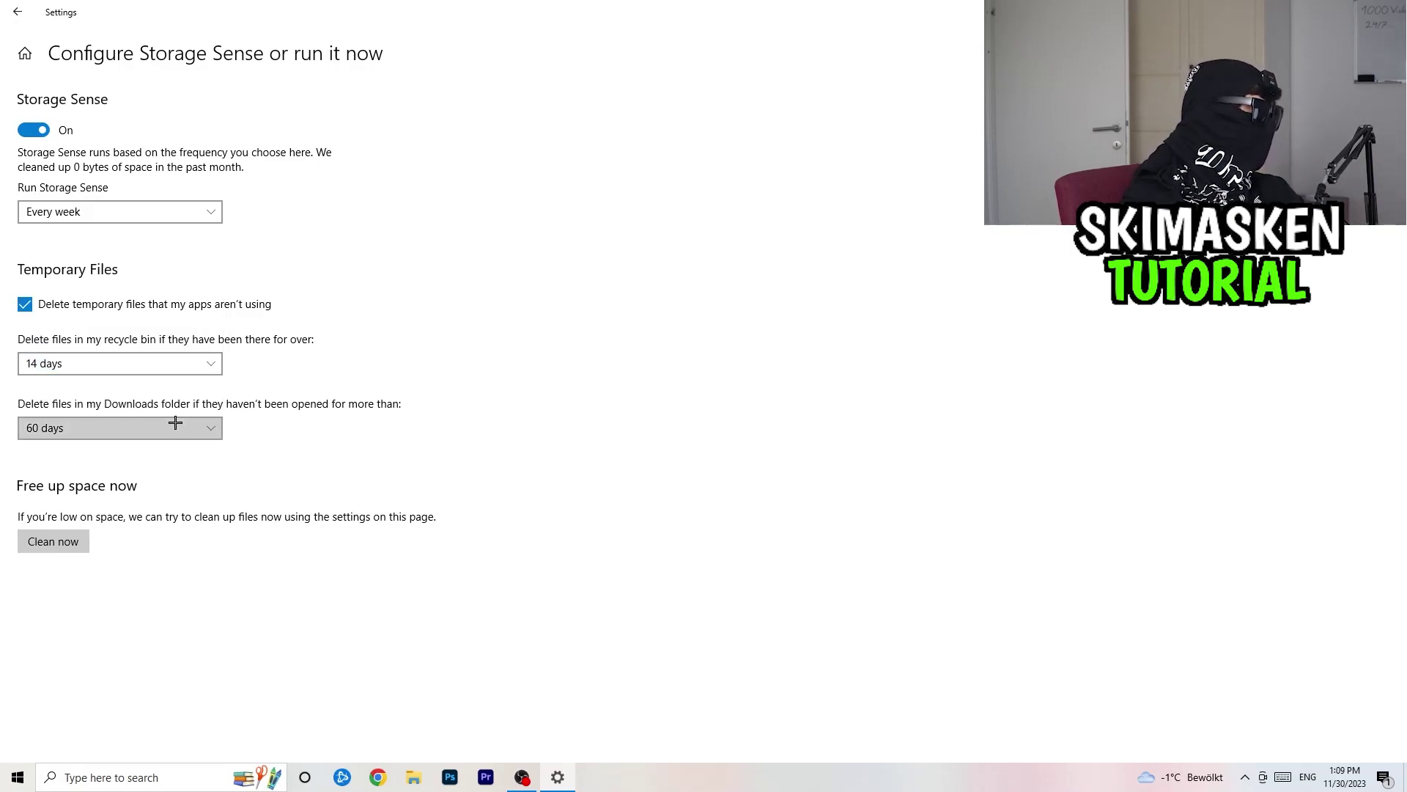
left_click(72, 537)
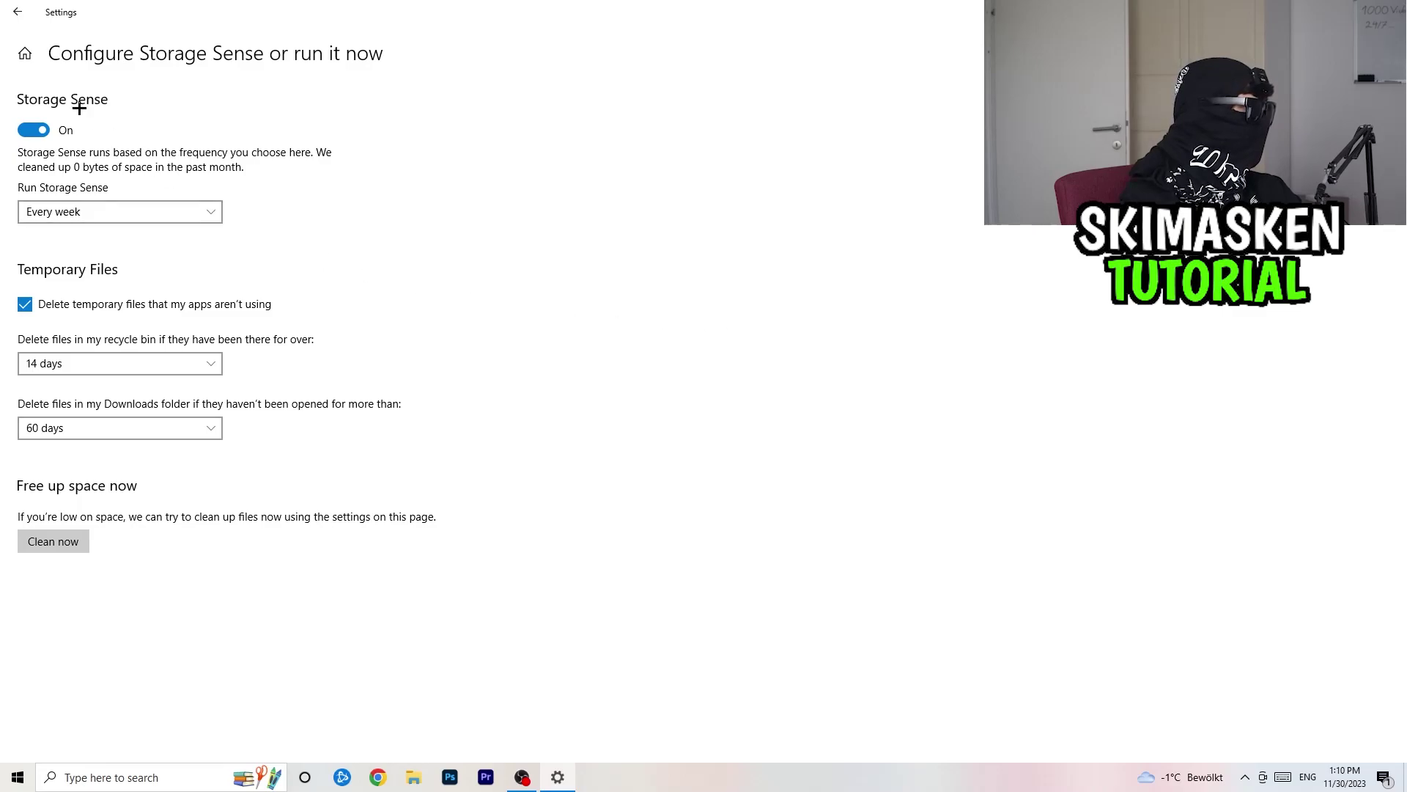
Check the Windows Update status under Update & Security and close Settings.
left_click(17, 12)
left_click(11, 51)
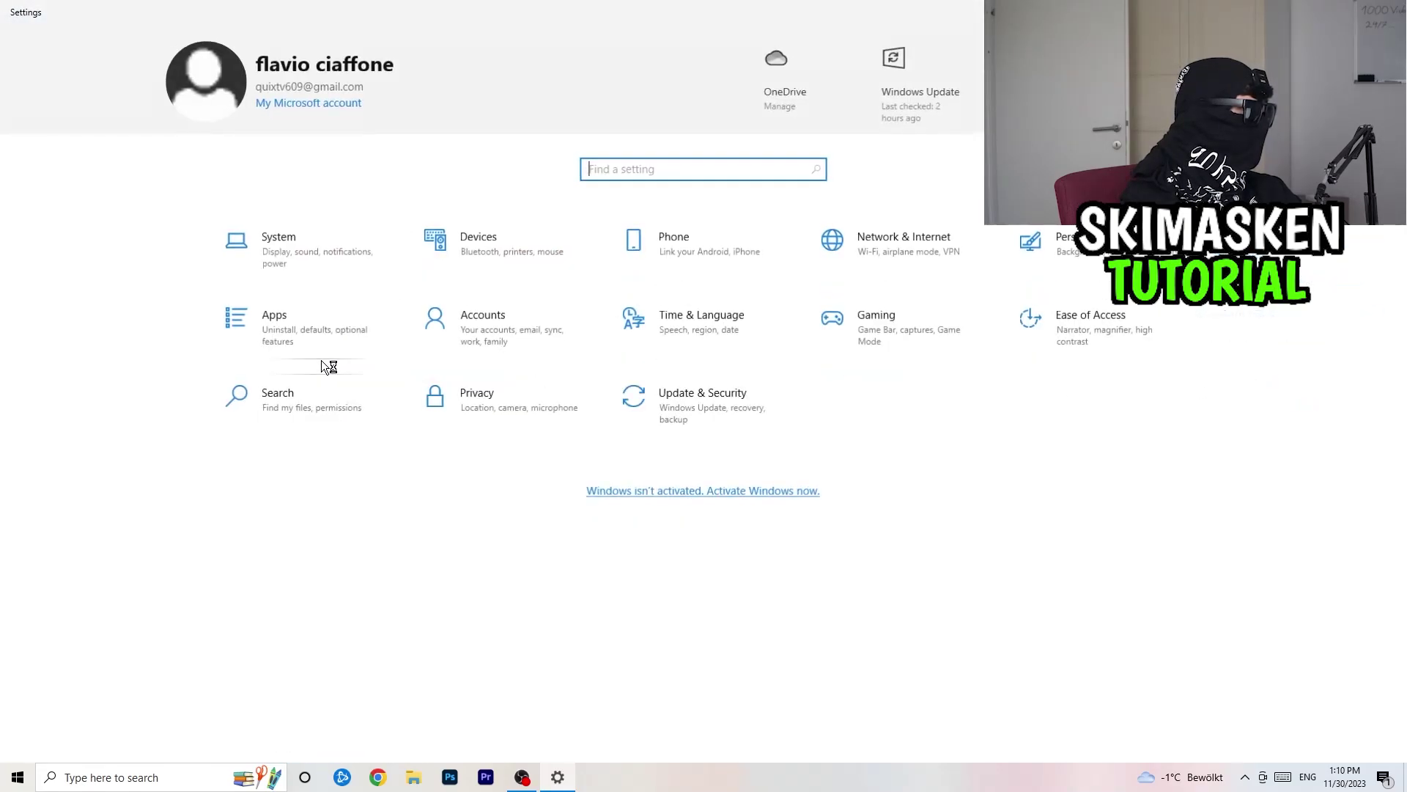
left_click(658, 390)
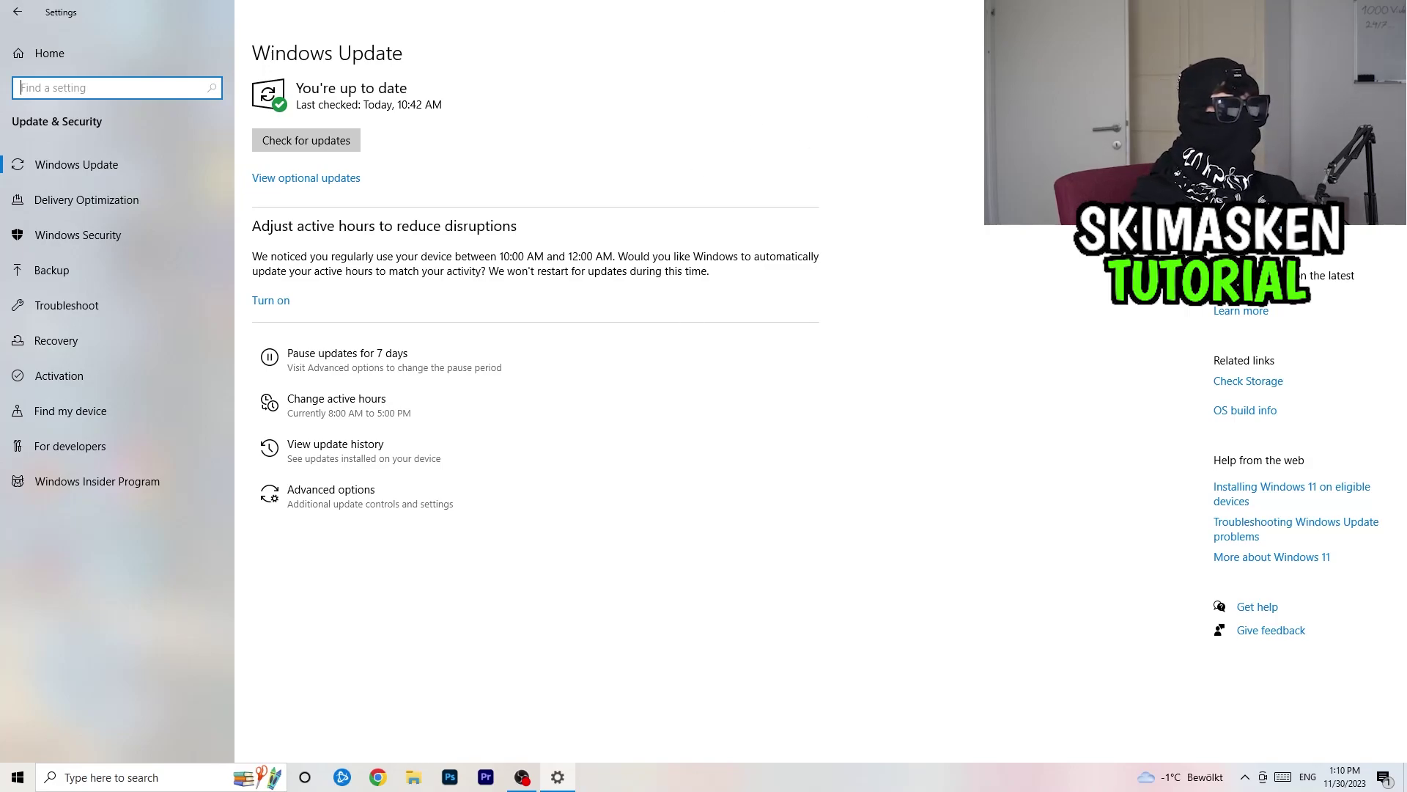
key("alt+F4")
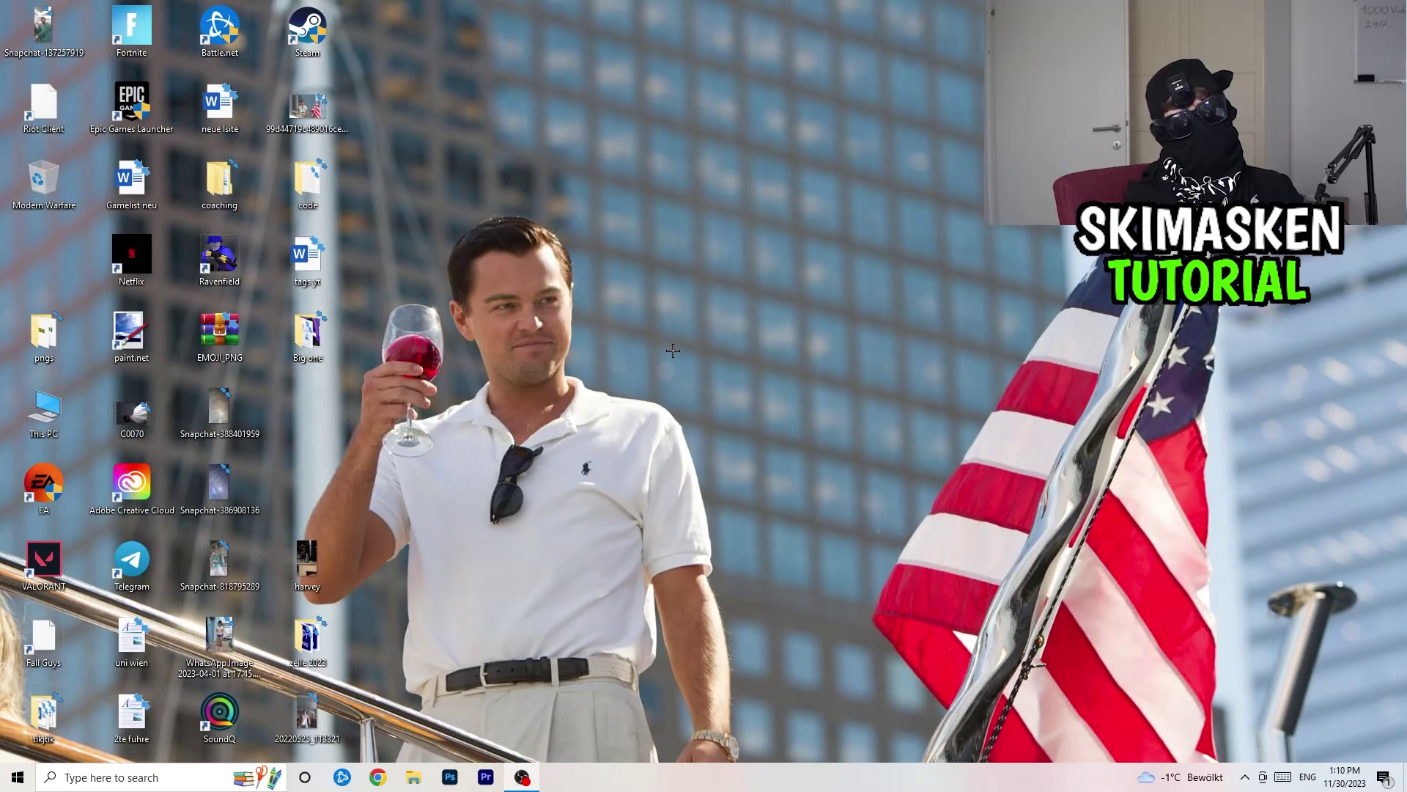